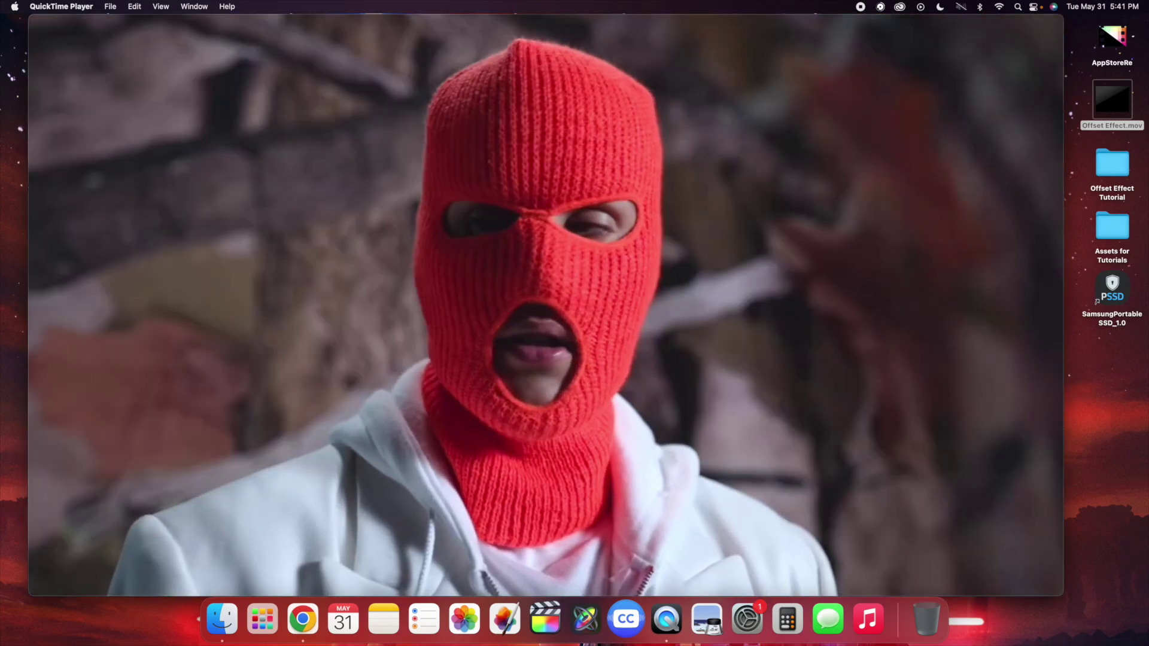
Step: Play the finished Offset Effect video and scrub through the moment where the masked man slides over the first shot
mouse_move(397, 479)
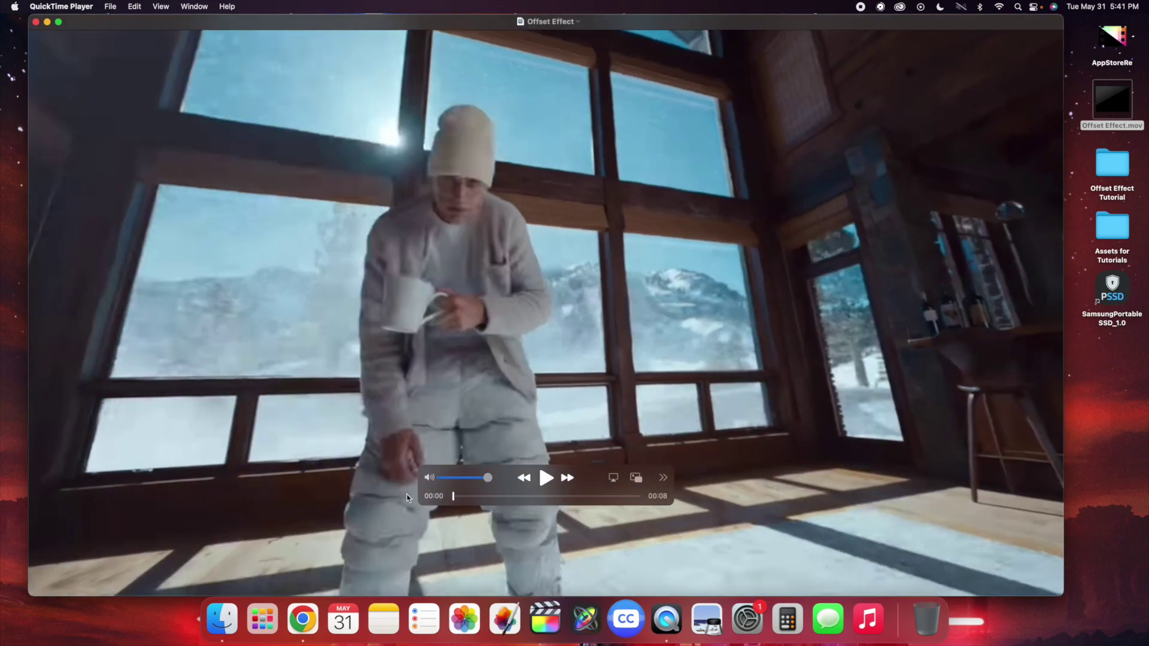
key("space")
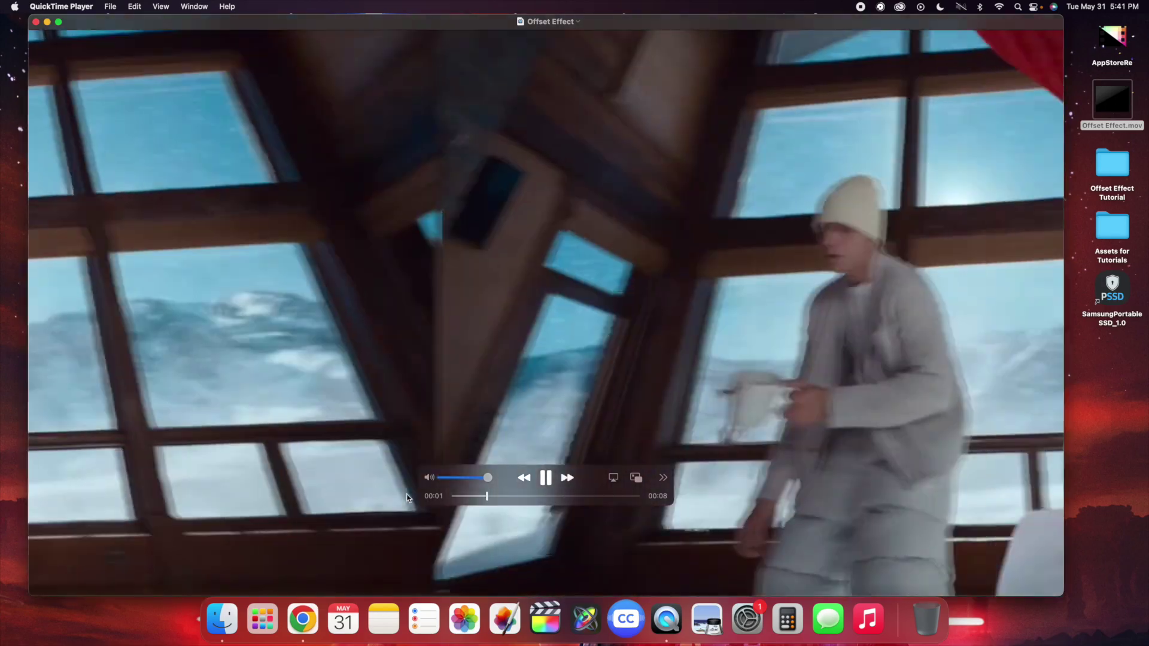
key("space")
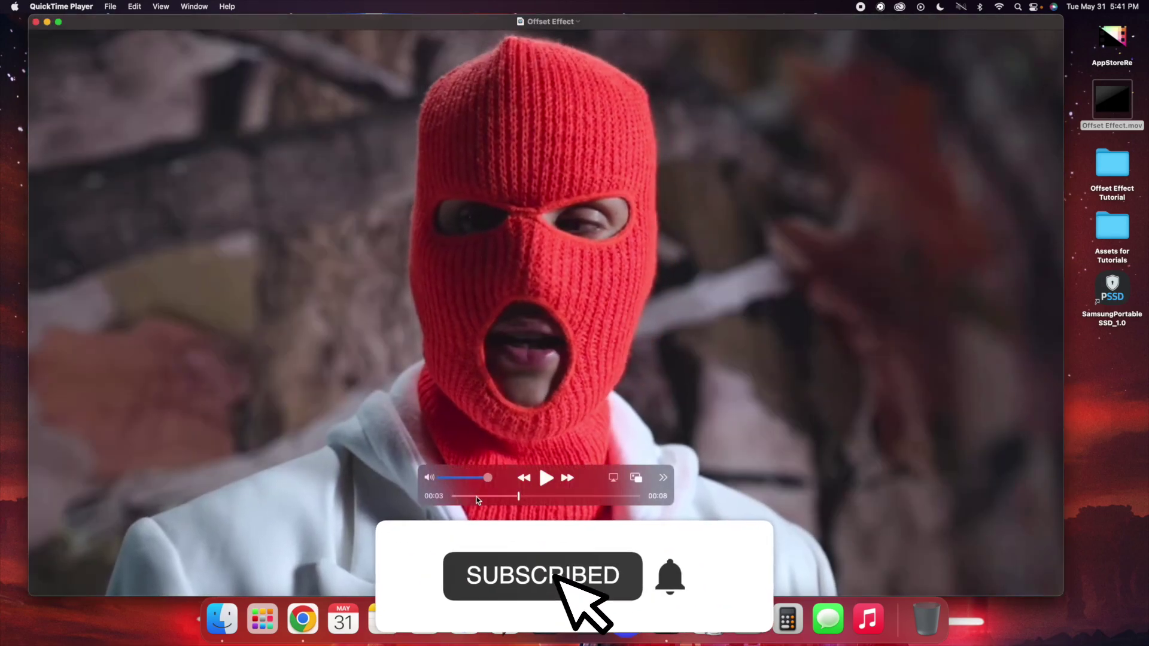
left_click(474, 497)
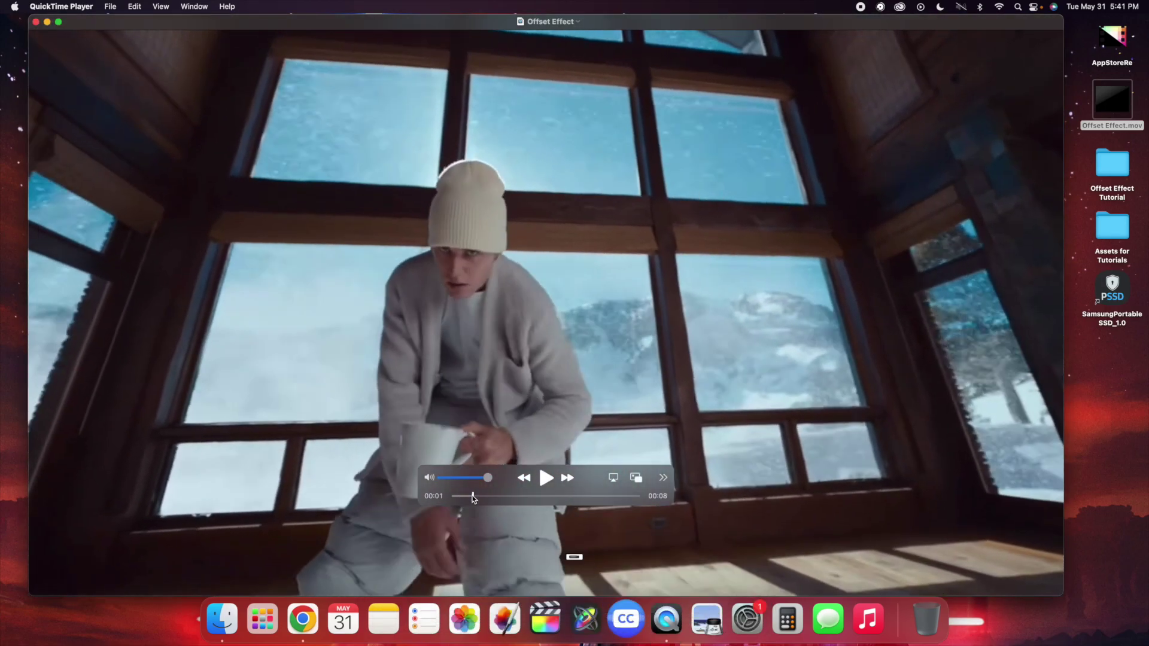
left_click_drag(472, 498, 491, 498)
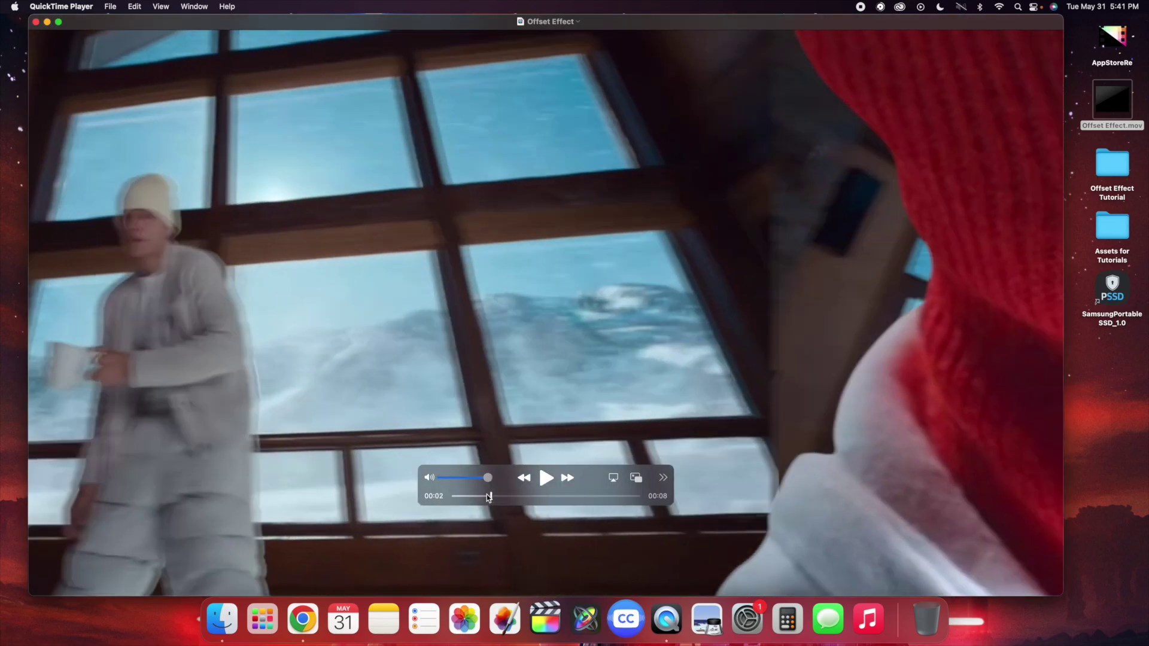
left_click_drag(491, 497, 487, 496)
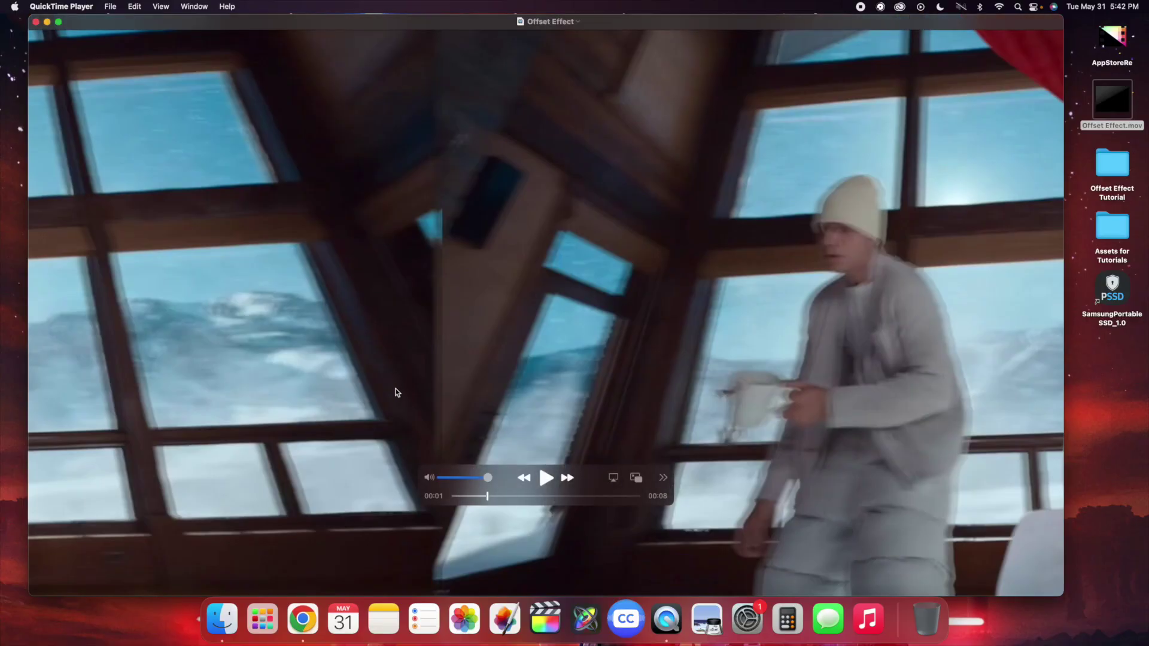
left_click_drag(464, 498, 412, 491)
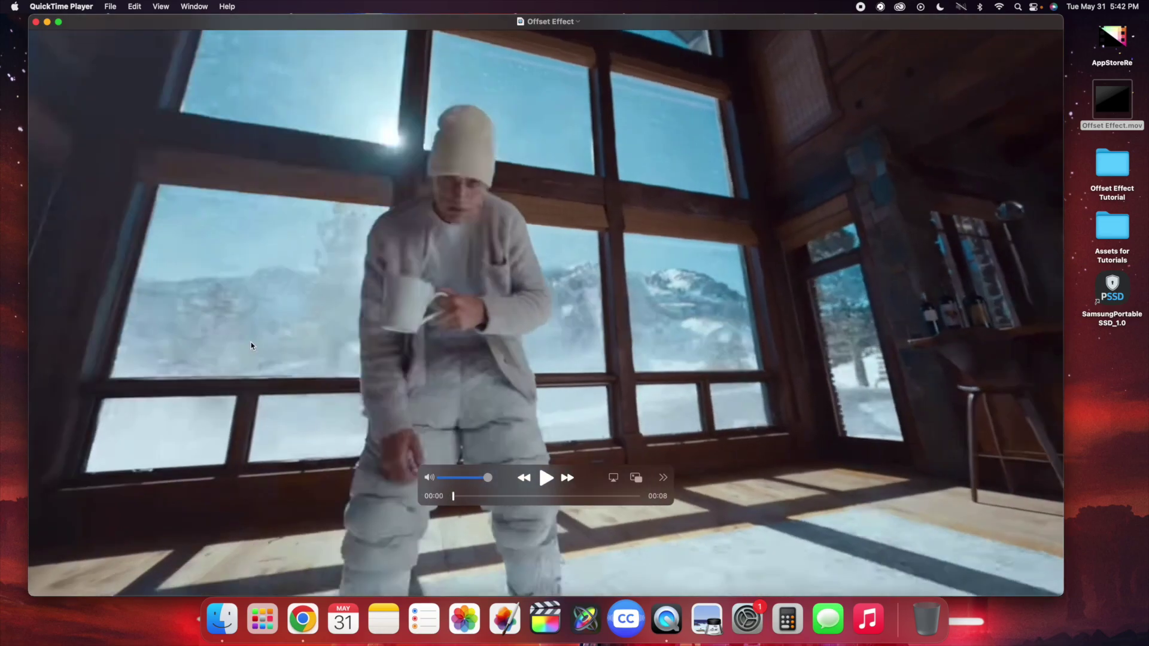
key("space")
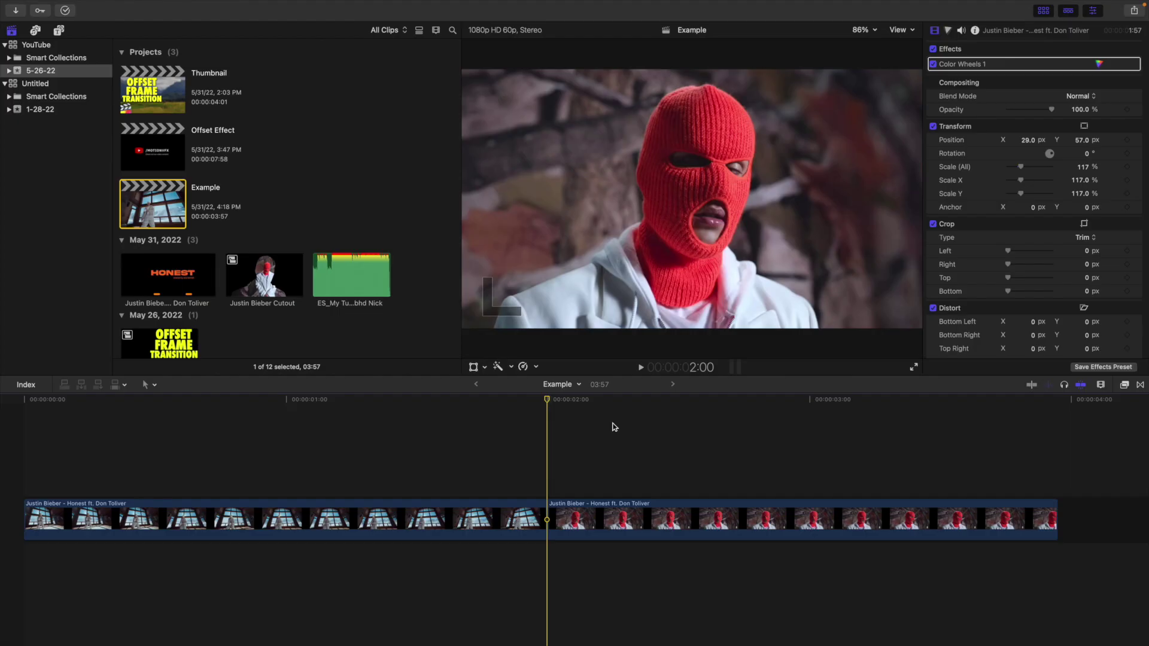
Step: In Final Cut Pro, insert a freeze frame at the start of the red-mask clip and play the Example timeline from the beginning
left_click(564, 507)
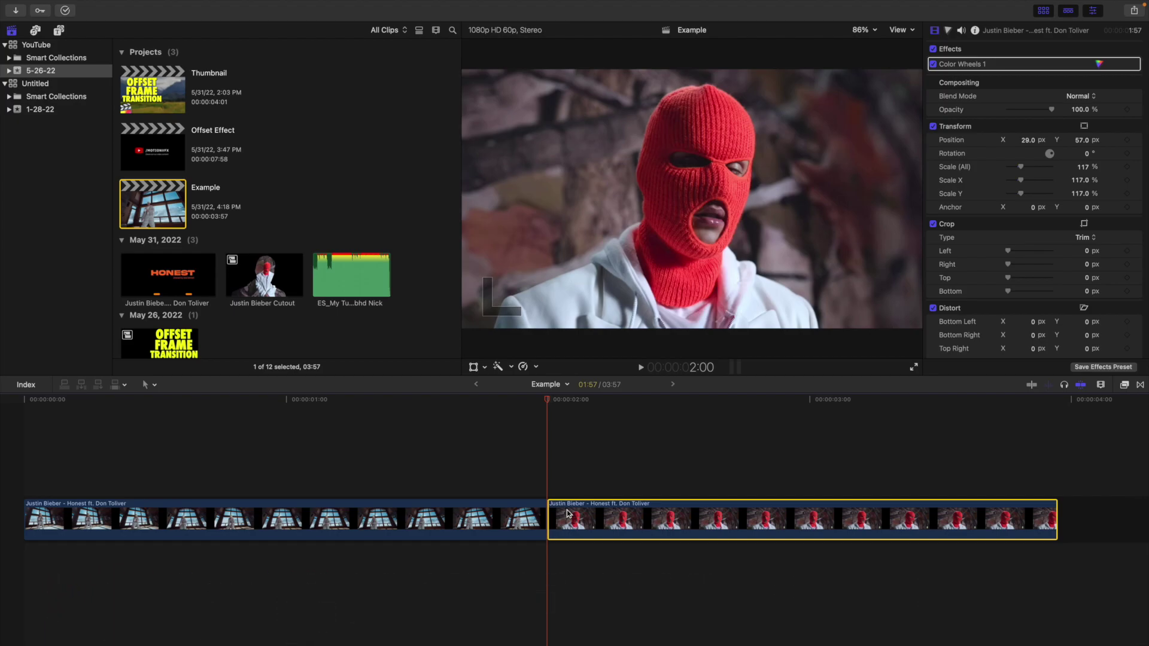
key("alt+f")
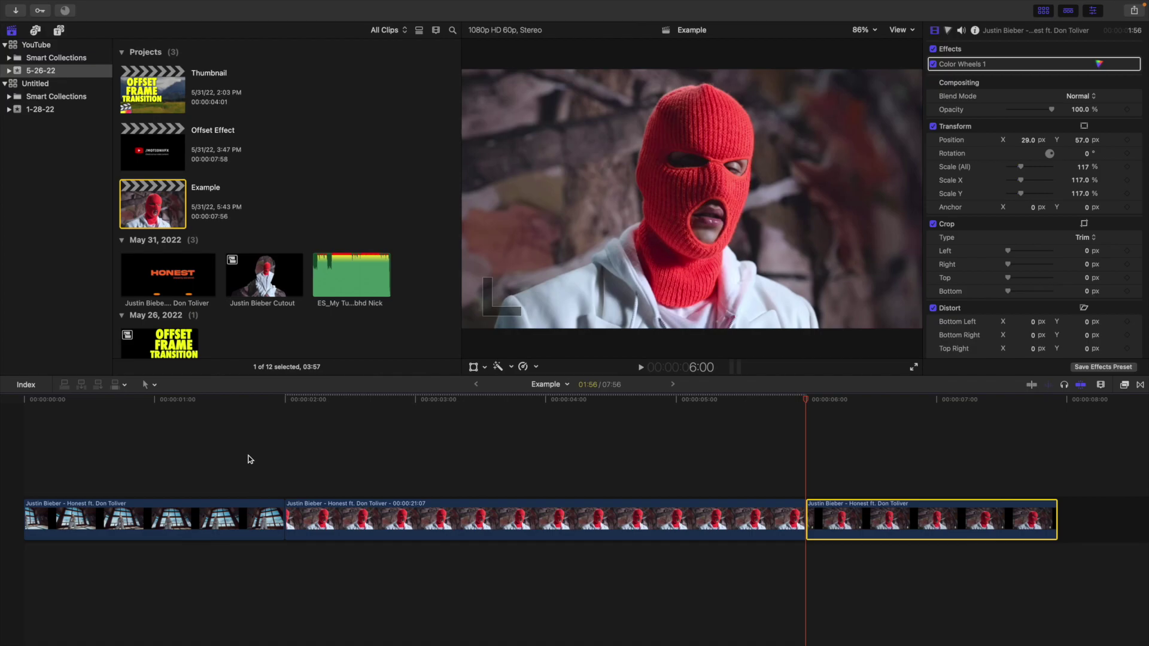
left_click(21, 450)
key("space")
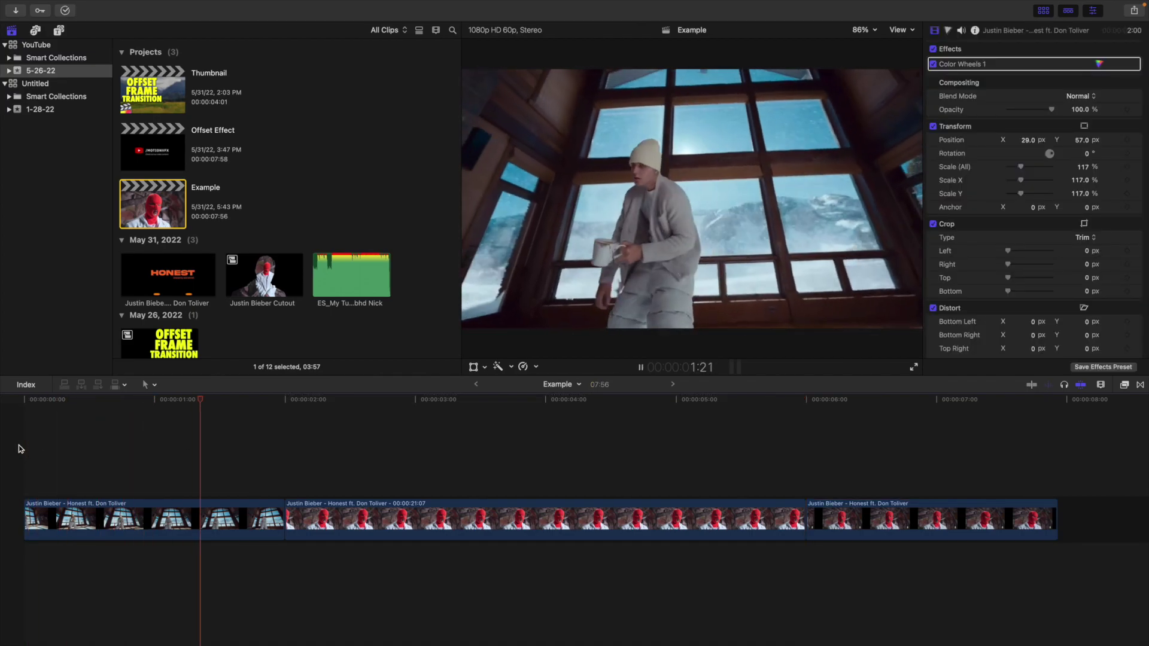
left_click(20, 448)
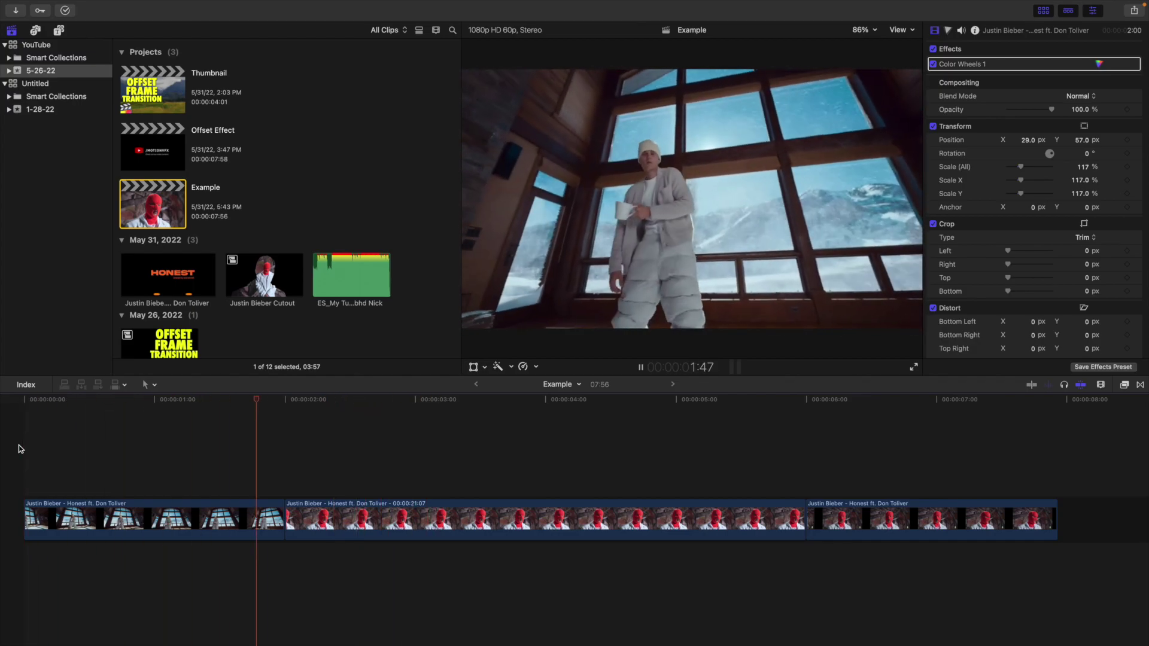
key("space")
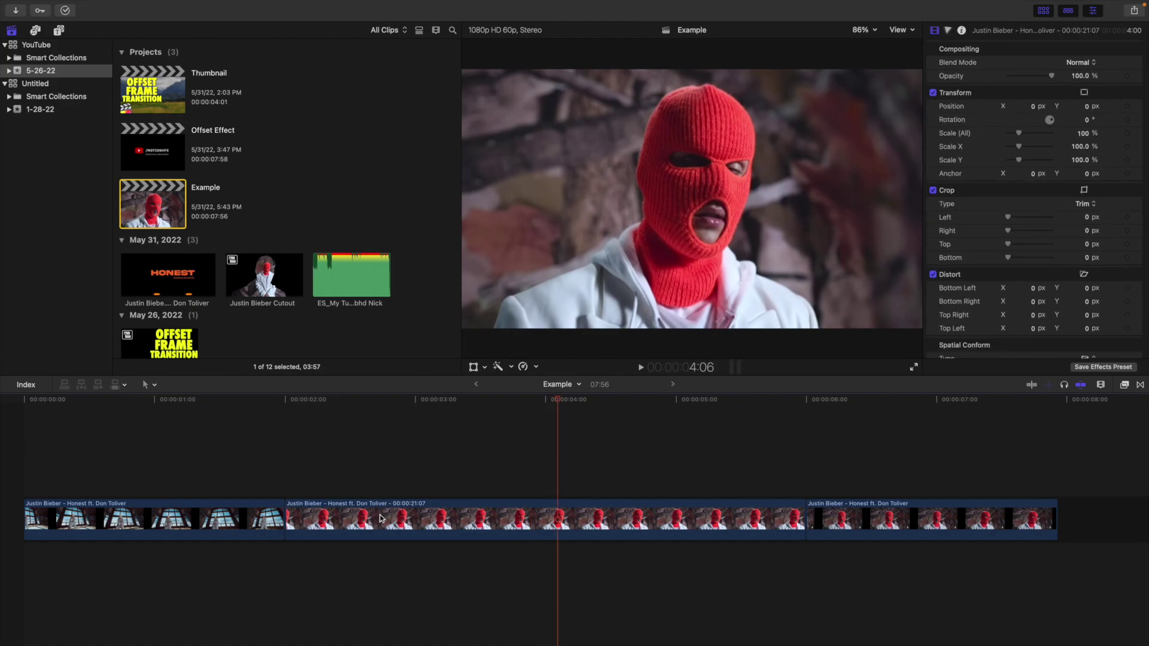
Step: Set the freeze frame's duration to 40 frames, fit the timeline and play it back from the start
left_click(383, 519)
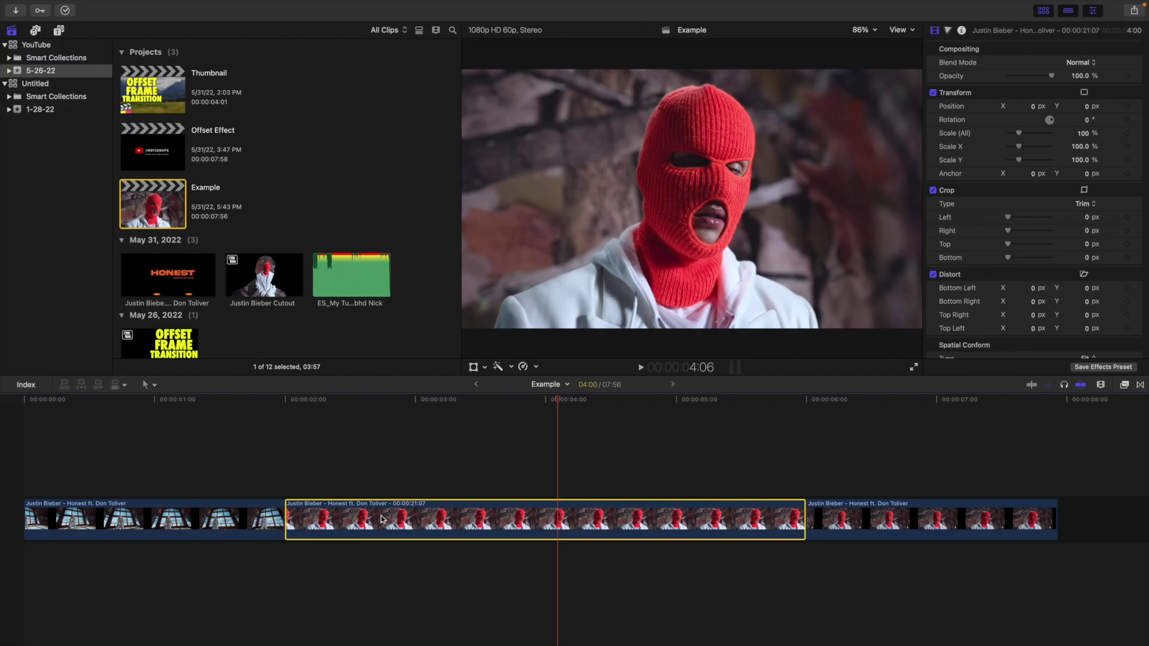
key("ctrl+d")
type("40")
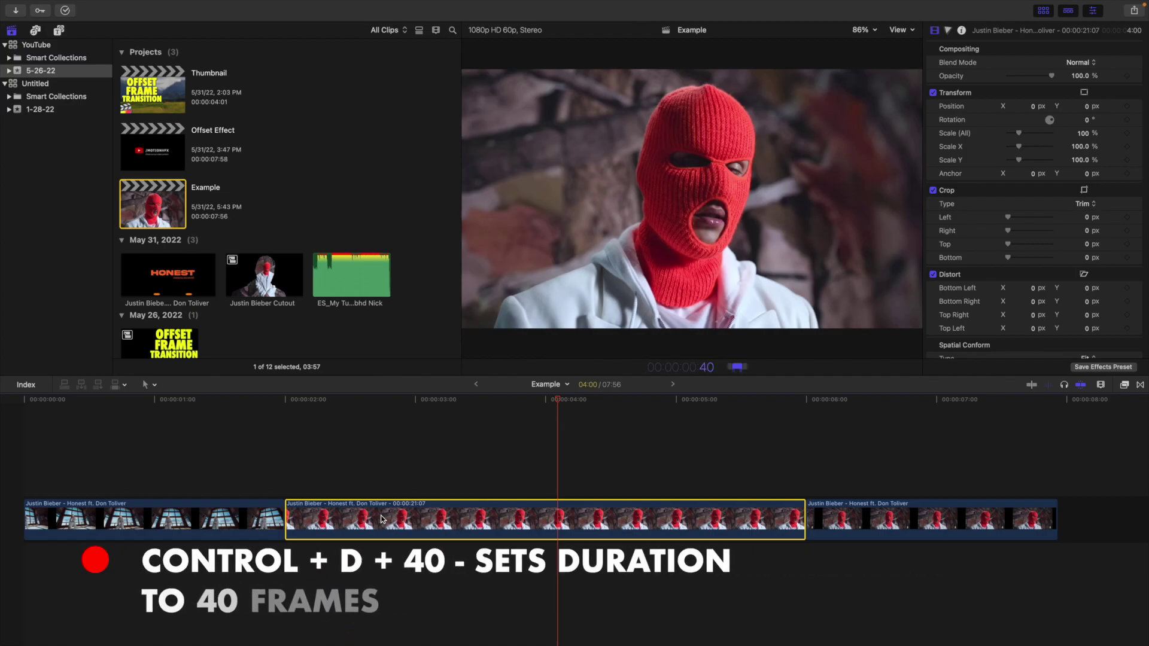
key("Return")
key("shift+z")
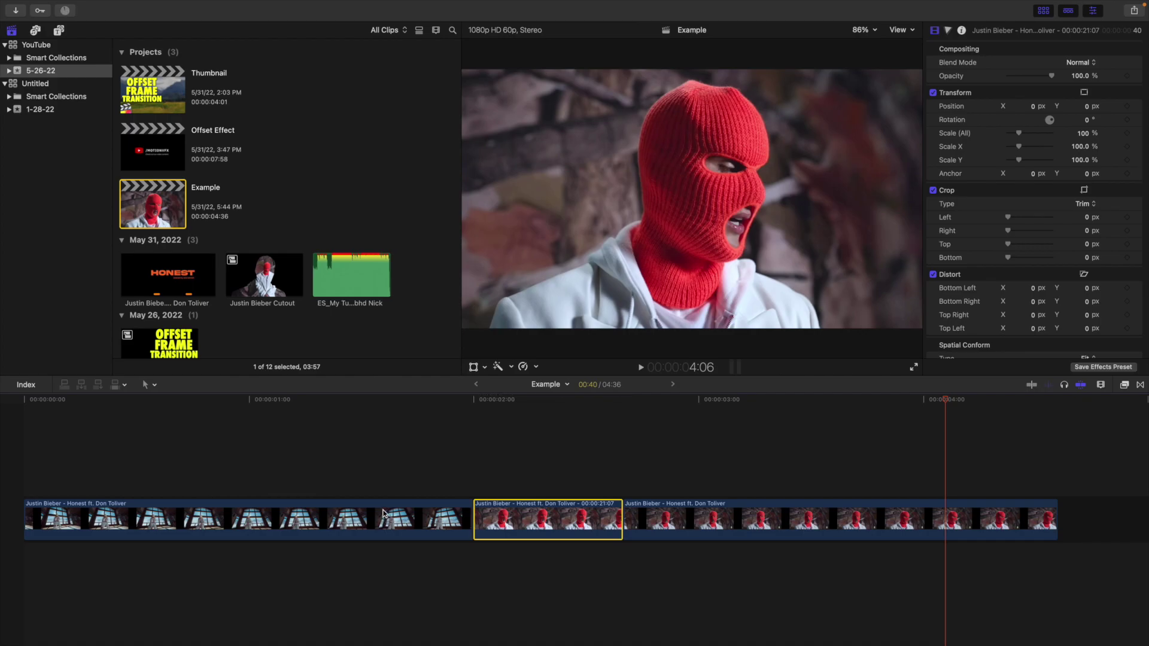
left_click(20, 457)
key("space")
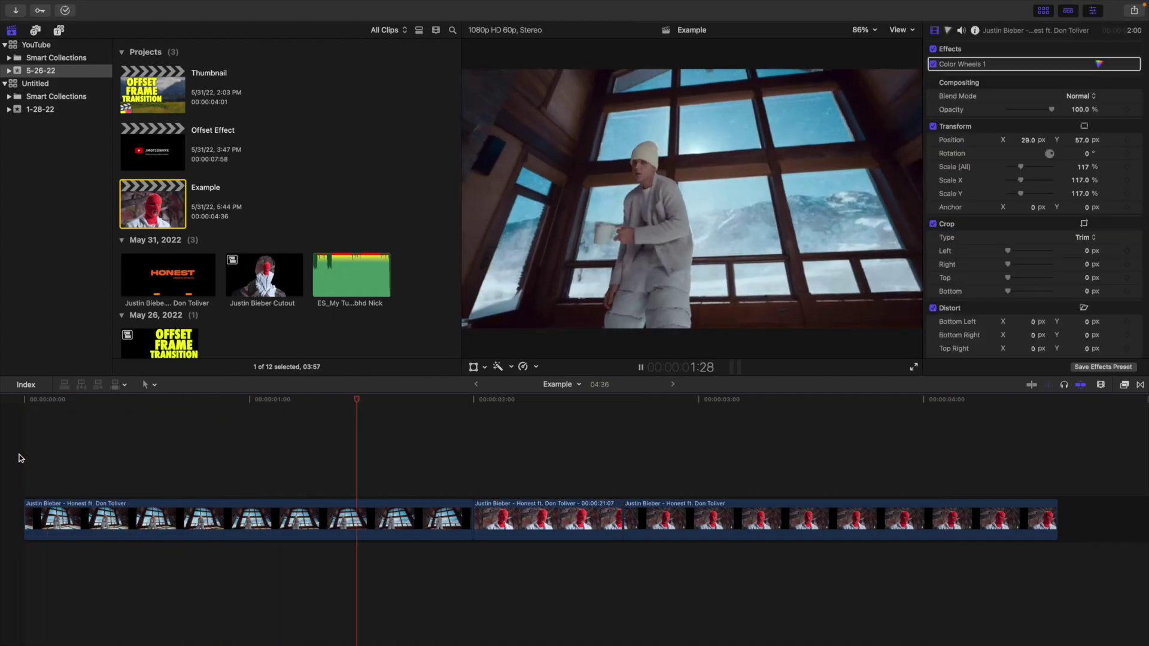
key("space")
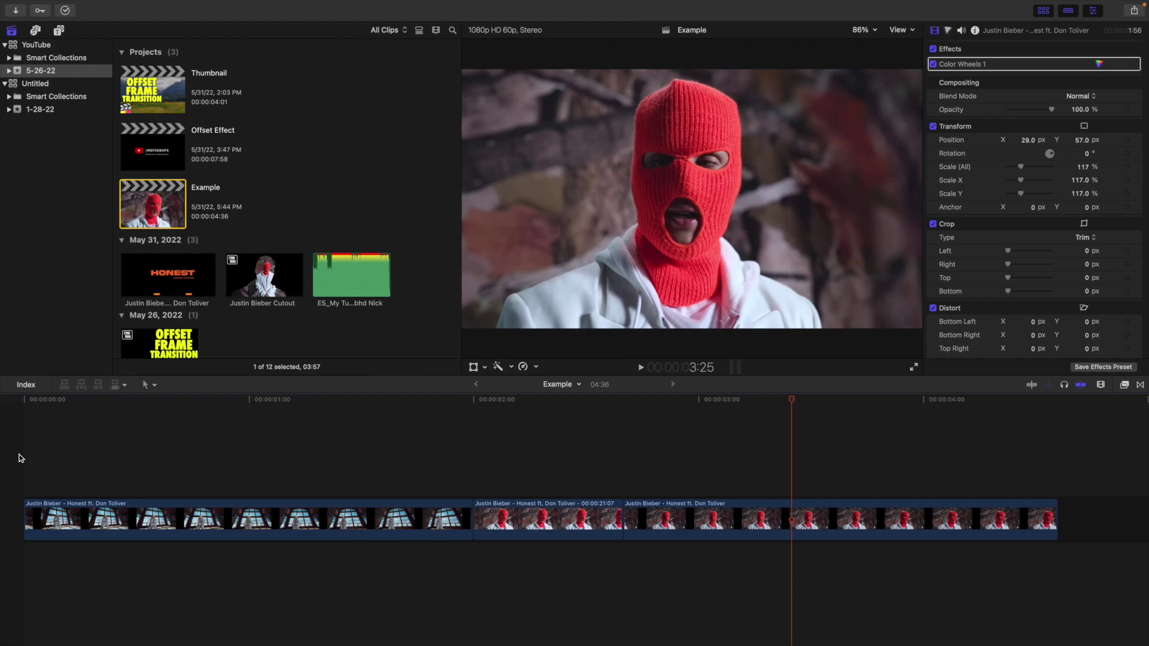
Step: Apply the Draw Mask effect from the Masks category to the red-mask freeze frame
left_click(1124, 385)
scroll(894, 499, "down", 5)
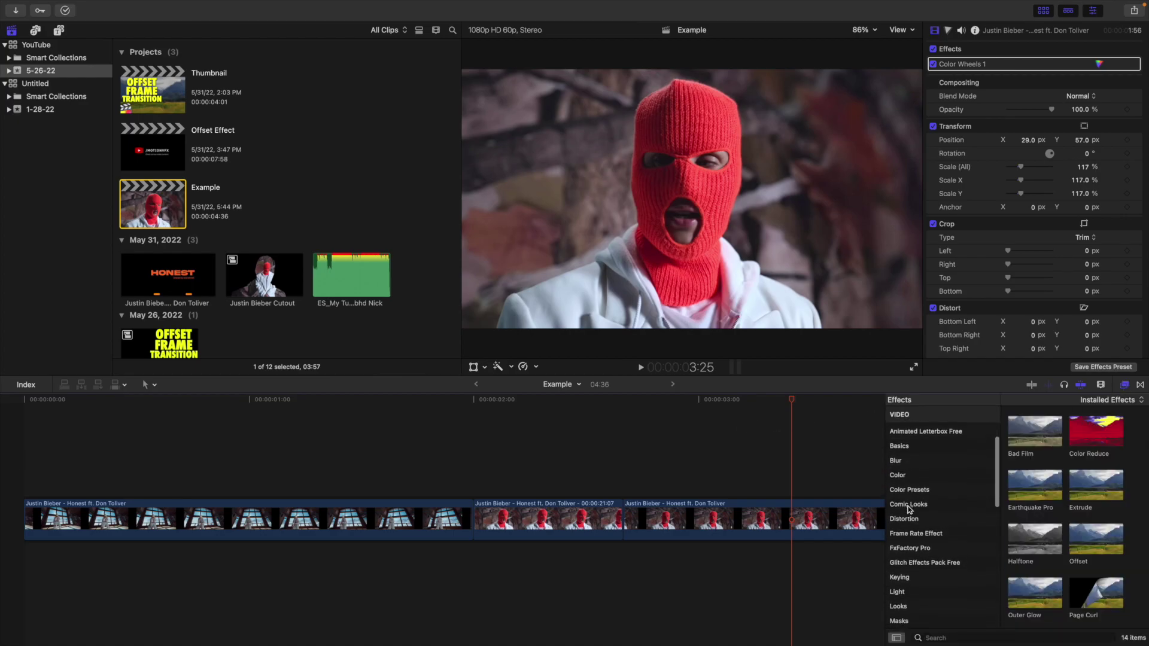
left_click(907, 557)
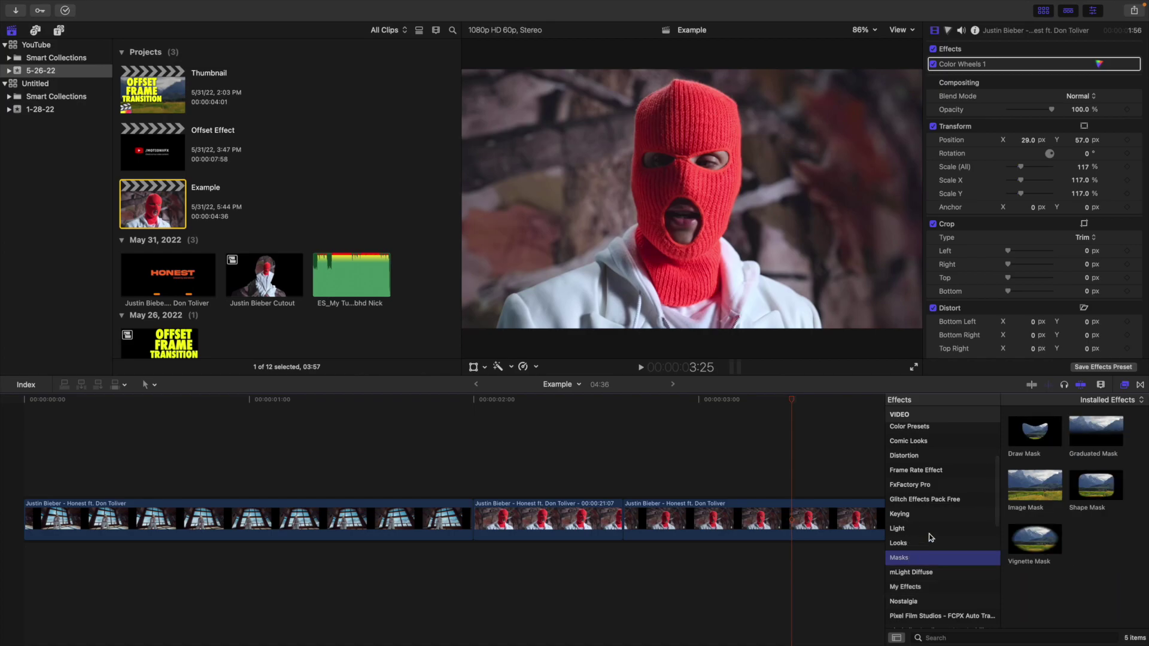
mouse_move(1023, 435)
left_mouse_down()
mouse_move(586, 486)
mouse_move(565, 511)
left_mouse_up()
left_click(1123, 384)
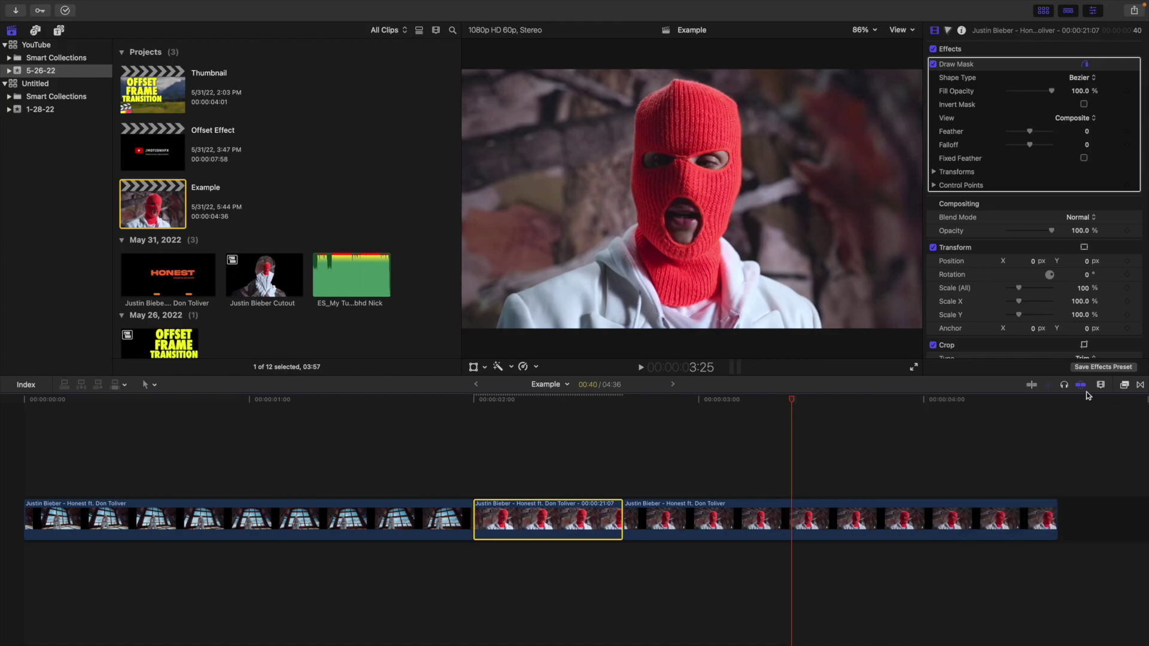
Step: Draw a closed mask around the masked man's shoulders and head on the freeze frame, cutting him out from the background
left_click(552, 456)
left_click(544, 513)
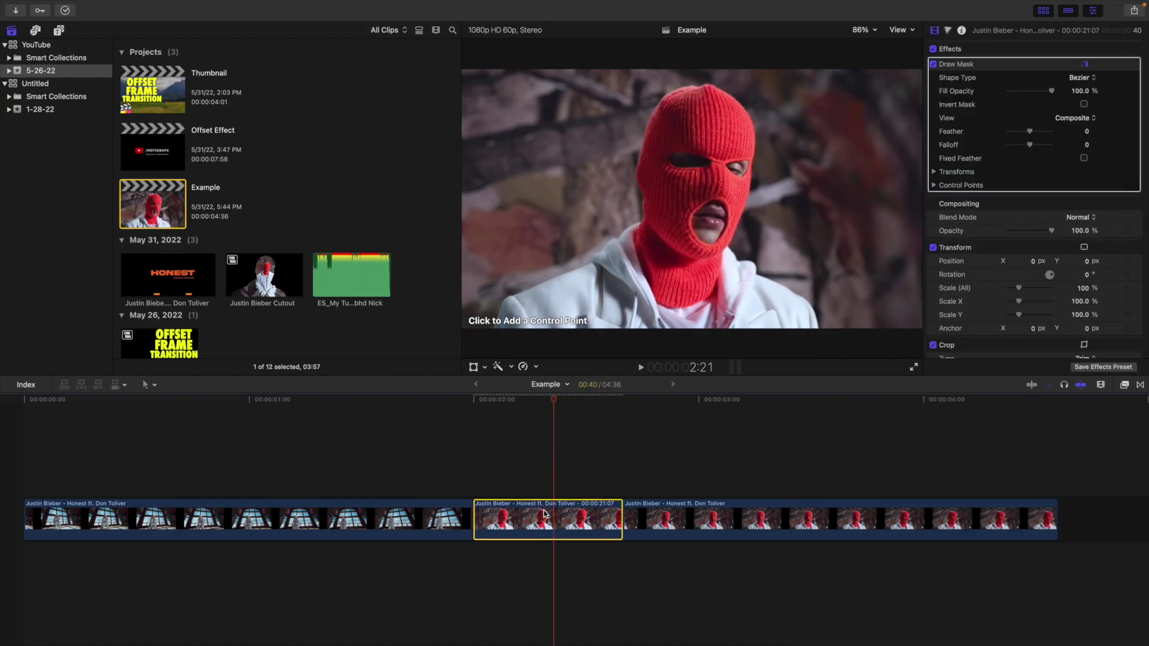
left_click(515, 292)
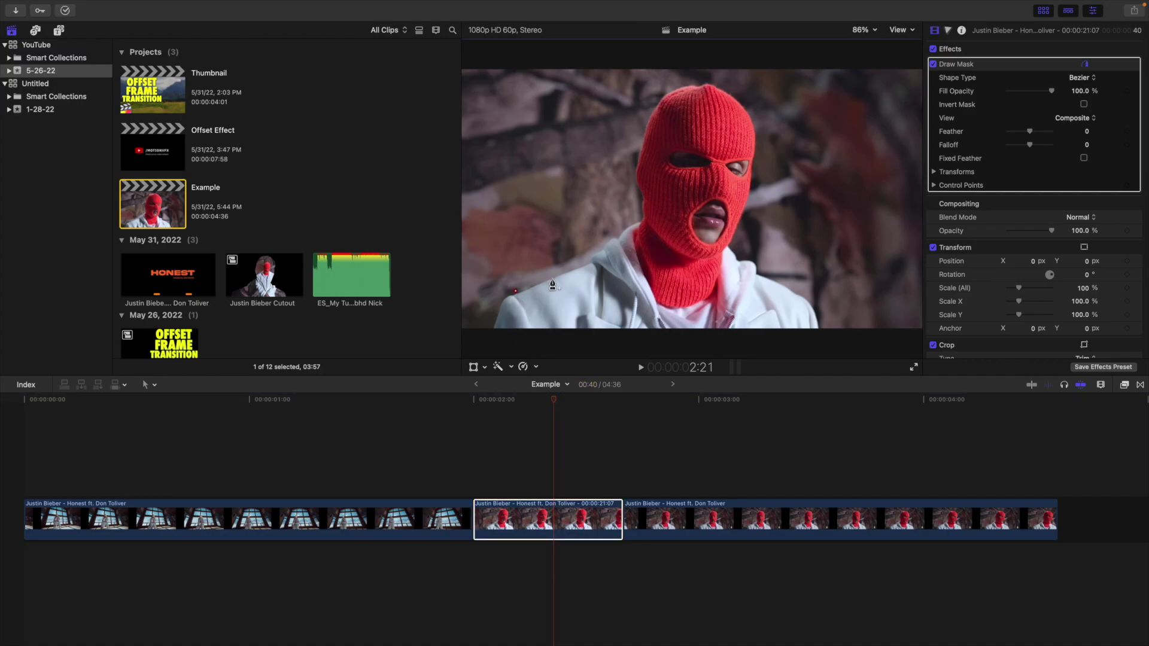
left_click(558, 273)
left_click(585, 261)
left_click(600, 246)
left_click(610, 232)
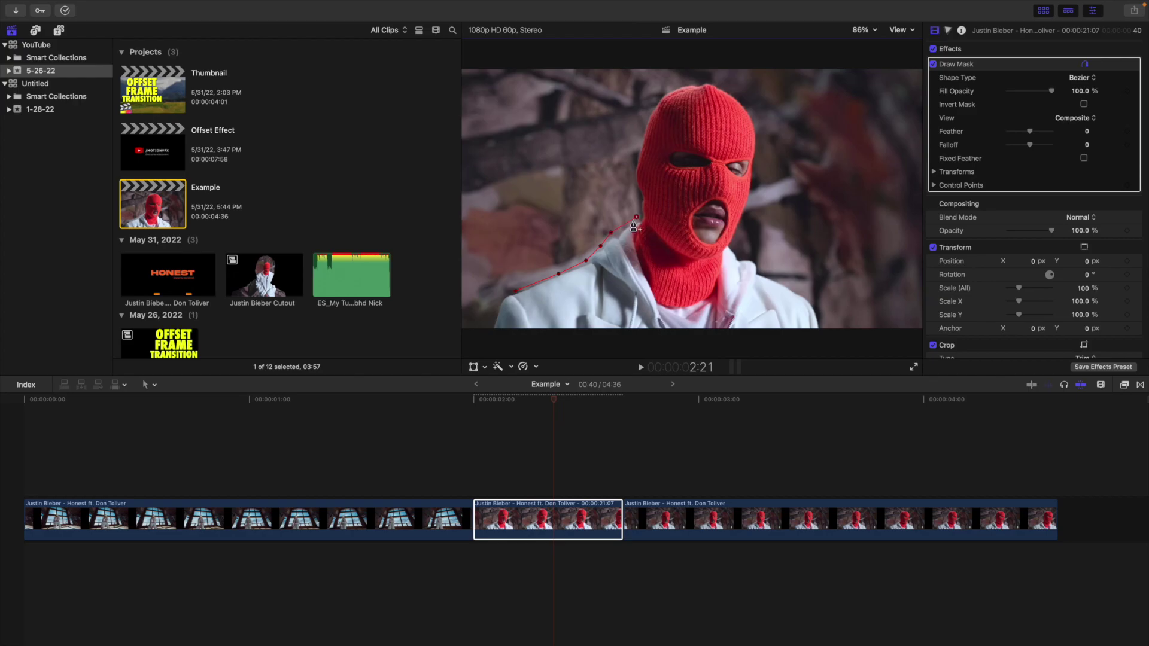
left_click(634, 198)
left_click(629, 167)
left_click(641, 121)
left_click(668, 88)
left_click(699, 77)
left_click(748, 103)
left_click(761, 146)
left_click(738, 247)
left_click(757, 259)
left_click(781, 281)
left_click(815, 300)
left_click(819, 330)
left_click(483, 333)
left_click(495, 307)
left_click(514, 296)
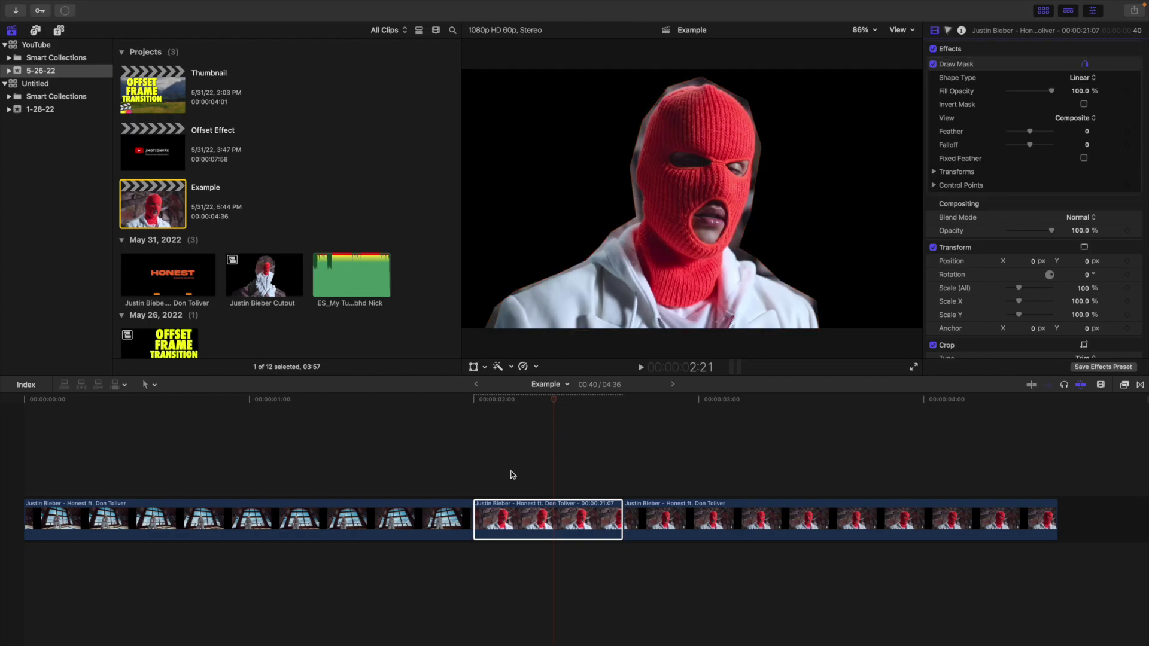
Step: Place the cut-out freeze frame above the first clip so it ends at the cut, and play back the timeline
left_click_drag(540, 521, 393, 467)
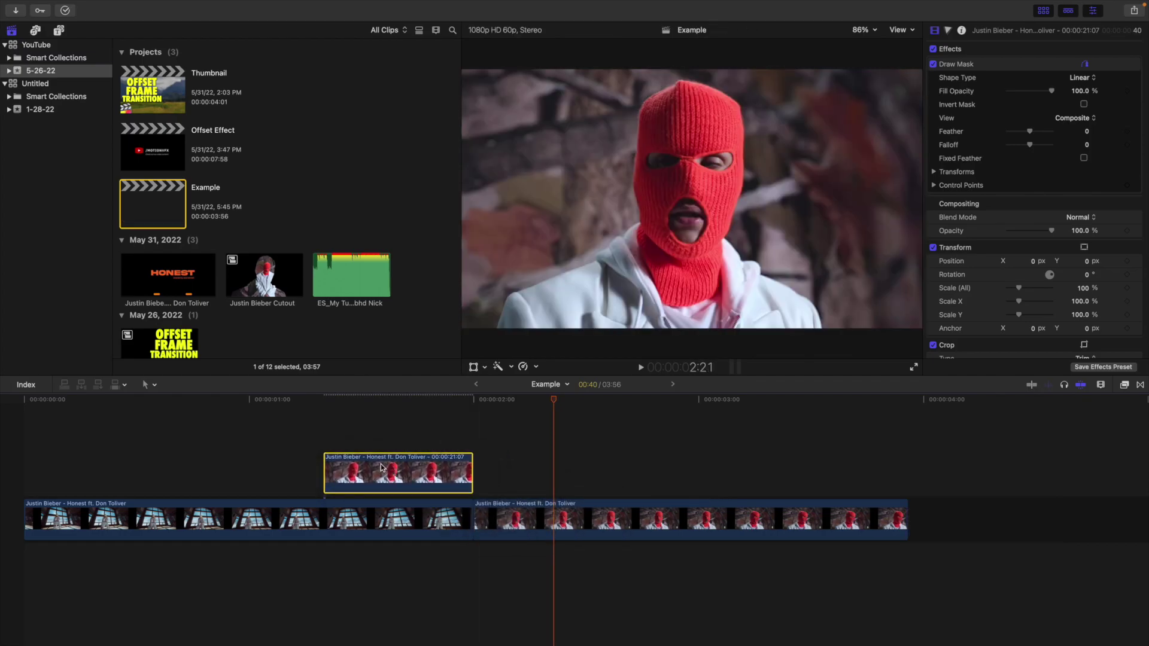
left_click(24, 453)
key("super+equal")
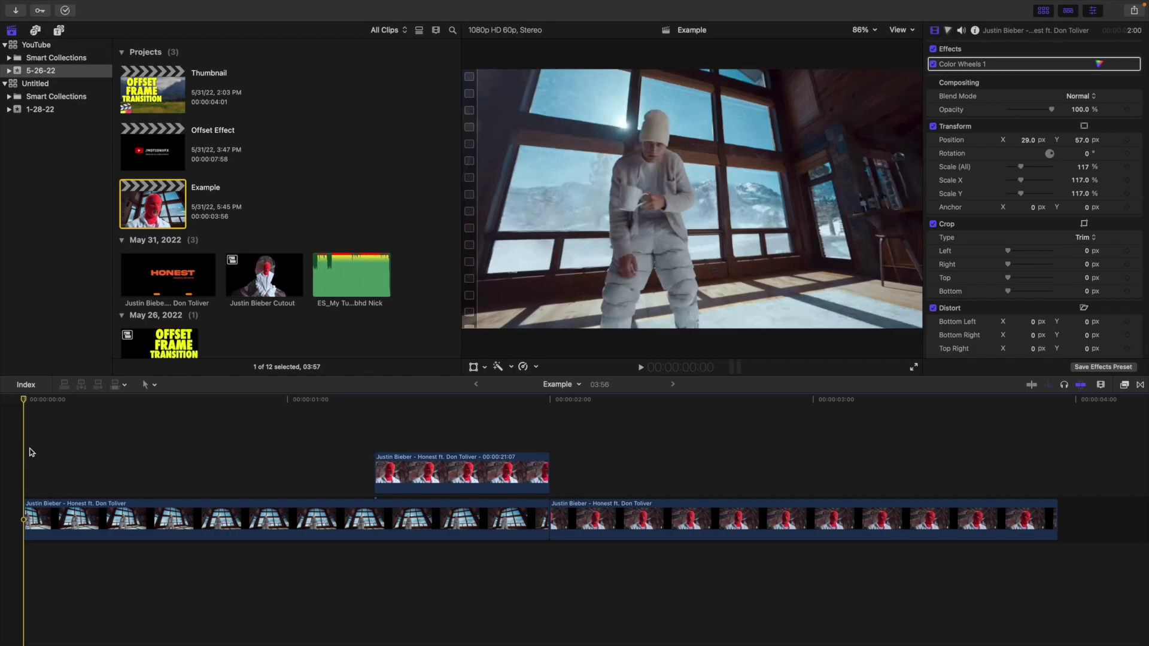
key("space")
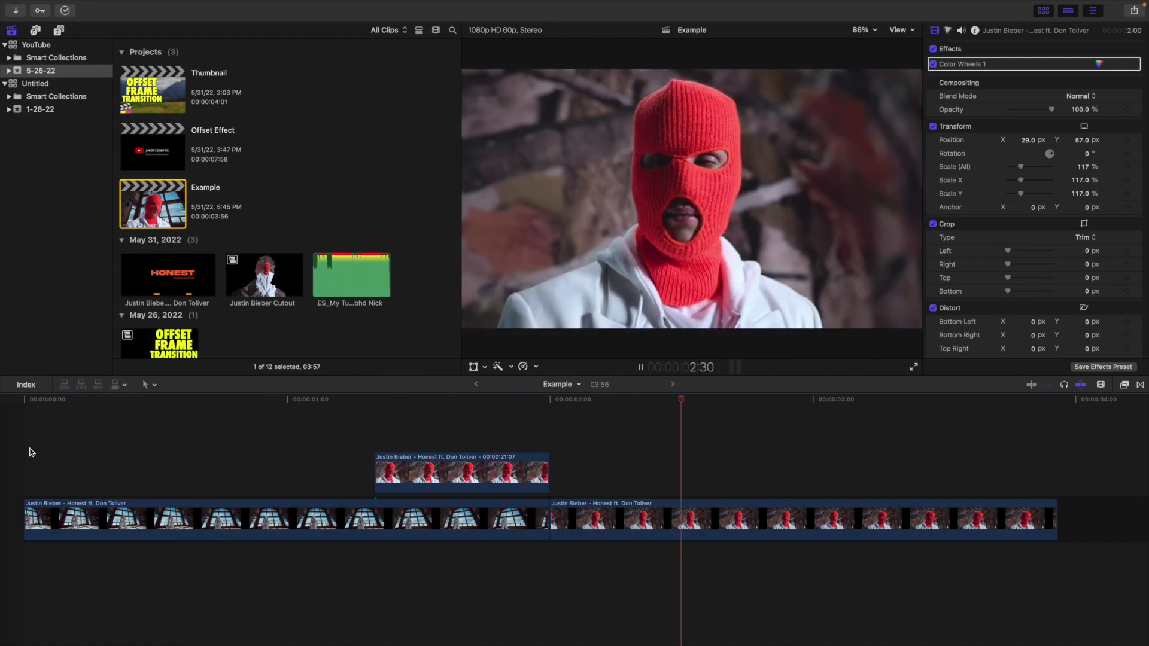
key("space")
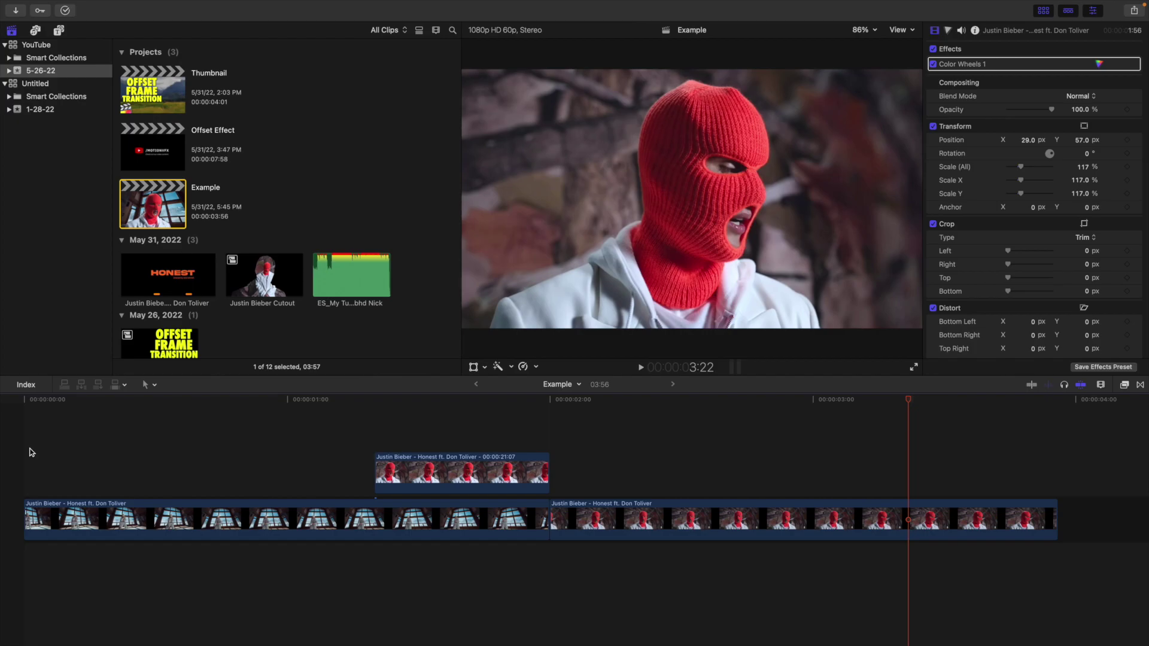
Step: Park the playhead at the start of the connected freeze frame, set the viewer zoom to 50% and hide the browser
left_click(375, 427)
left_click(394, 466)
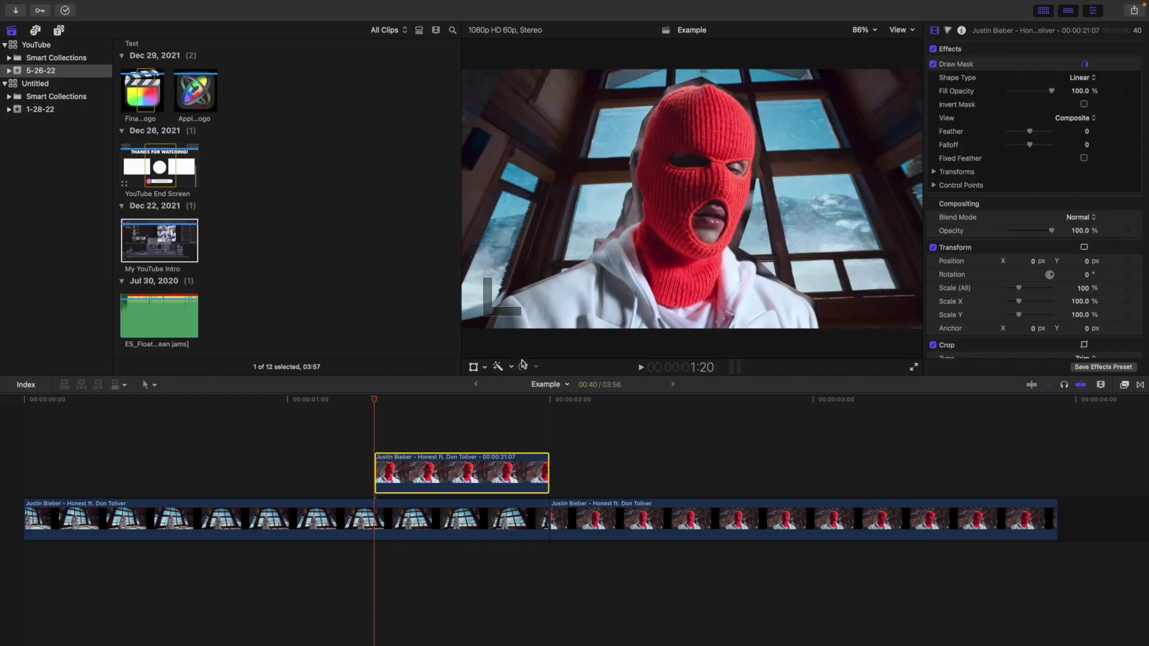
left_click(861, 31)
left_click(875, 84)
left_click(1045, 12)
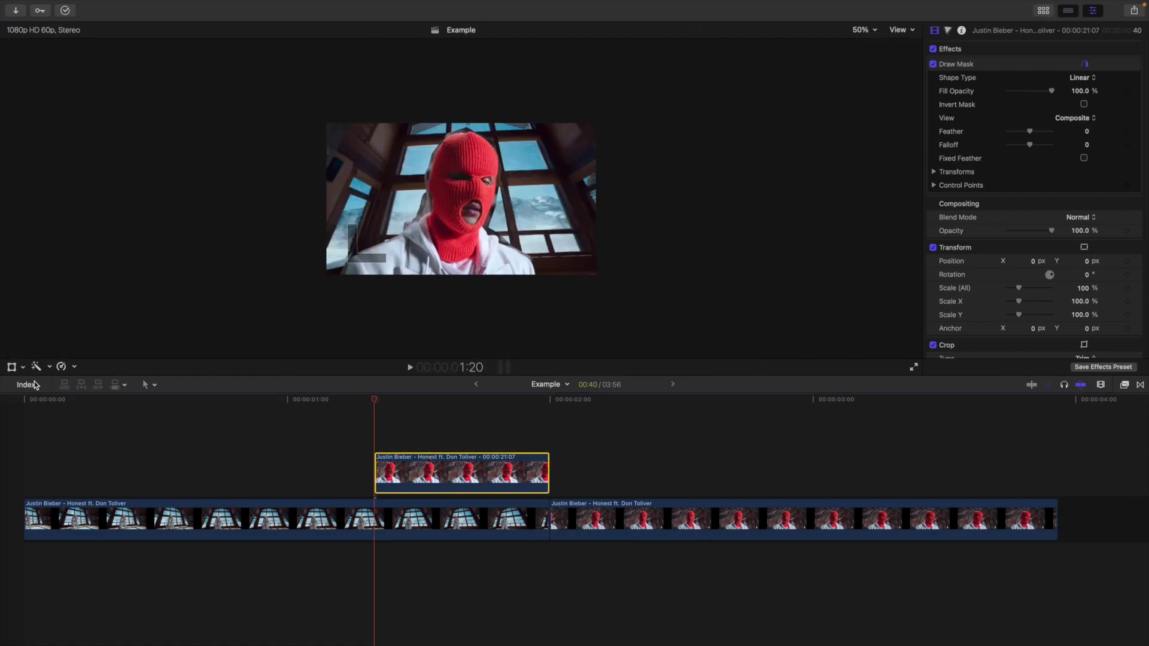
Step: Show the Transform controls for the connected freeze frame and set its X position to 2000 px, outside the frame
left_click(11, 367)
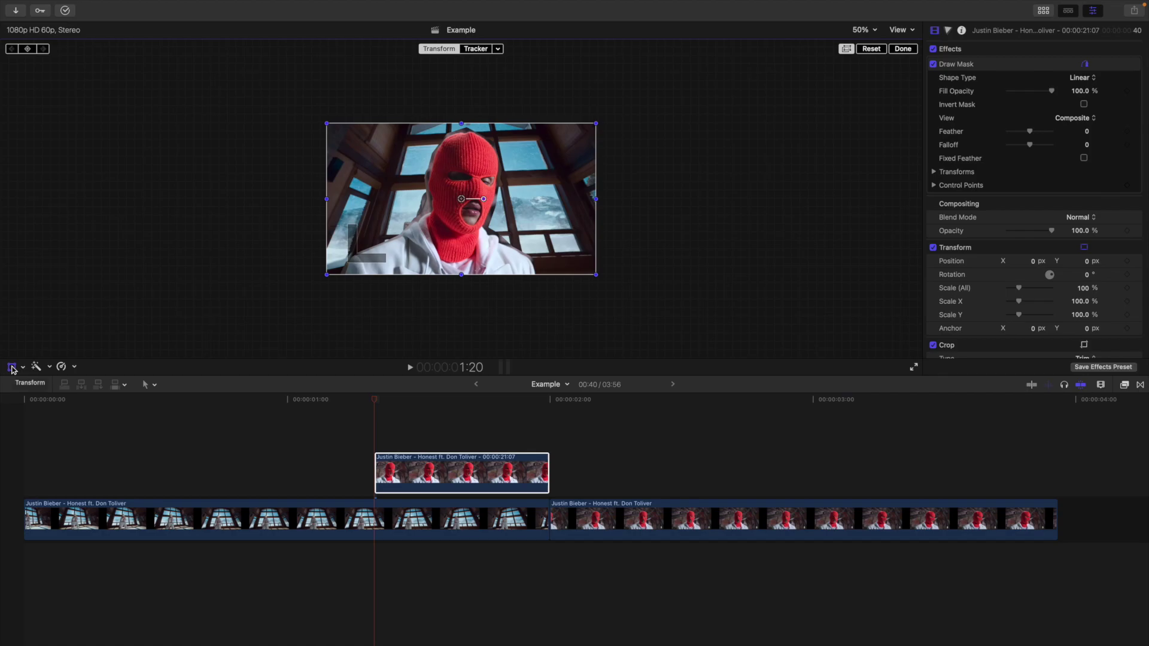
left_click(413, 483)
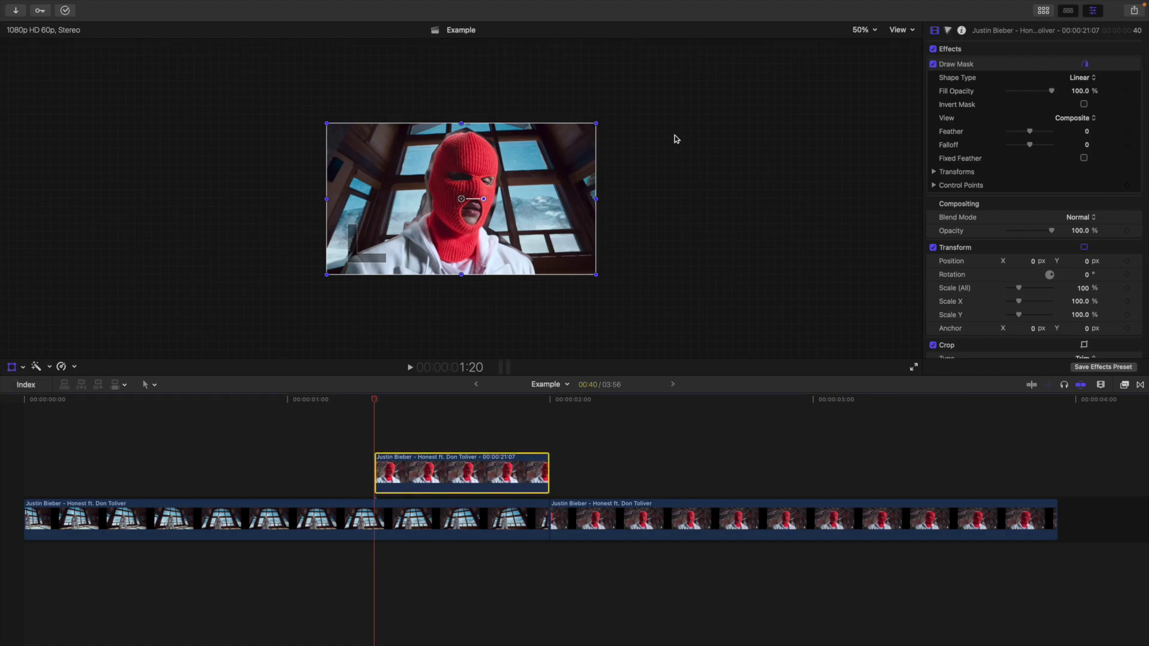
left_click(1031, 261)
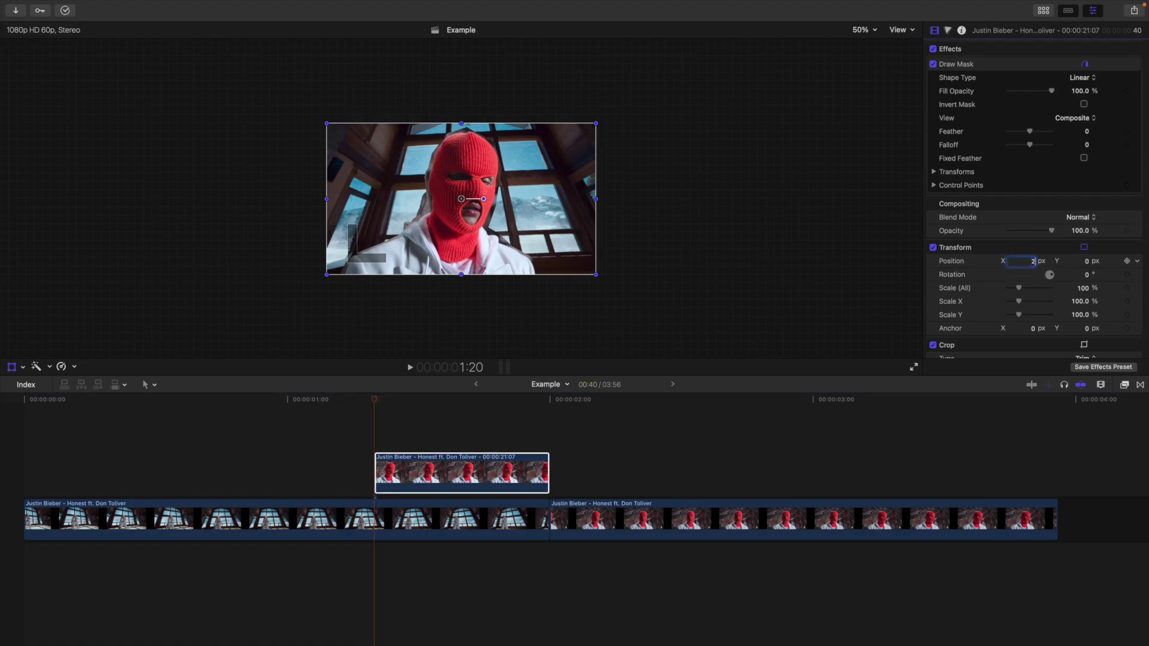
key("Return")
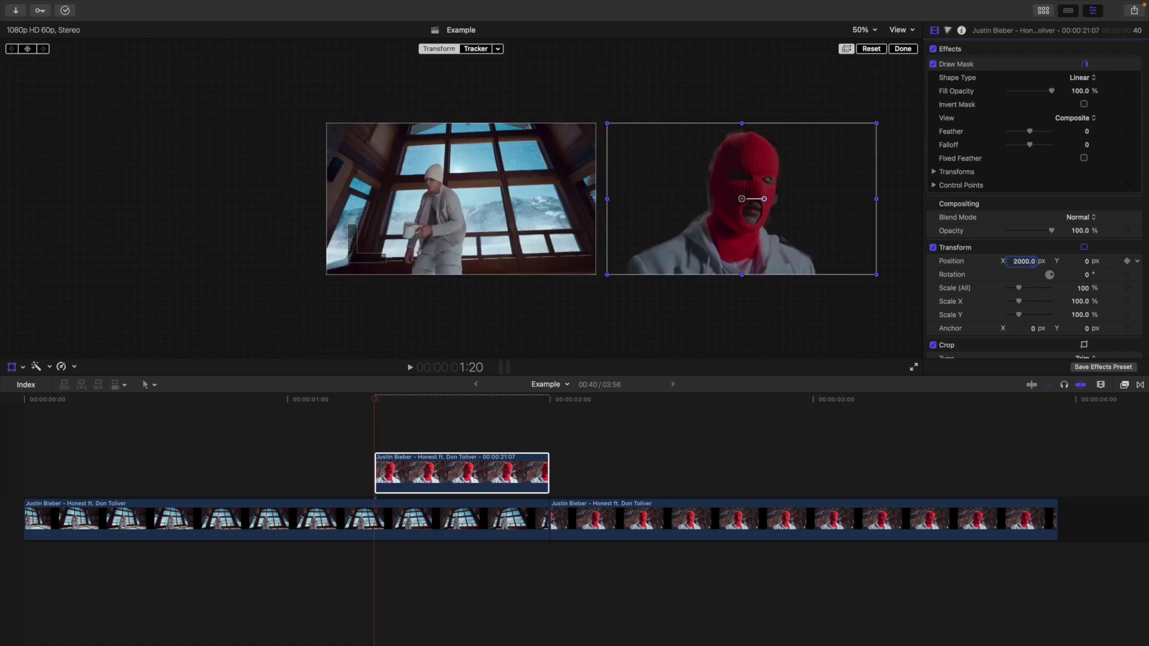
Step: Set the freeze frame's Y position to 800 px, its rotation to 35° and its overall scale to 400%
left_click(1087, 262)
type("800")
key("Return")
left_click(1086, 275)
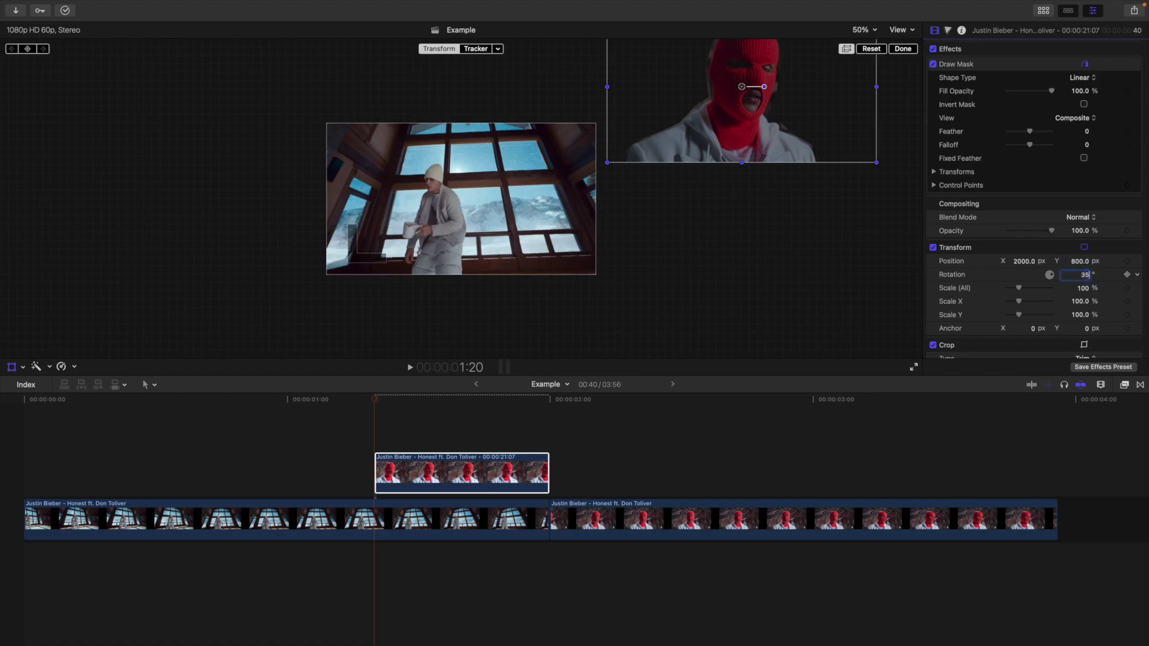
type("35")
key("Return")
left_click(1084, 289)
type("400")
key("Return")
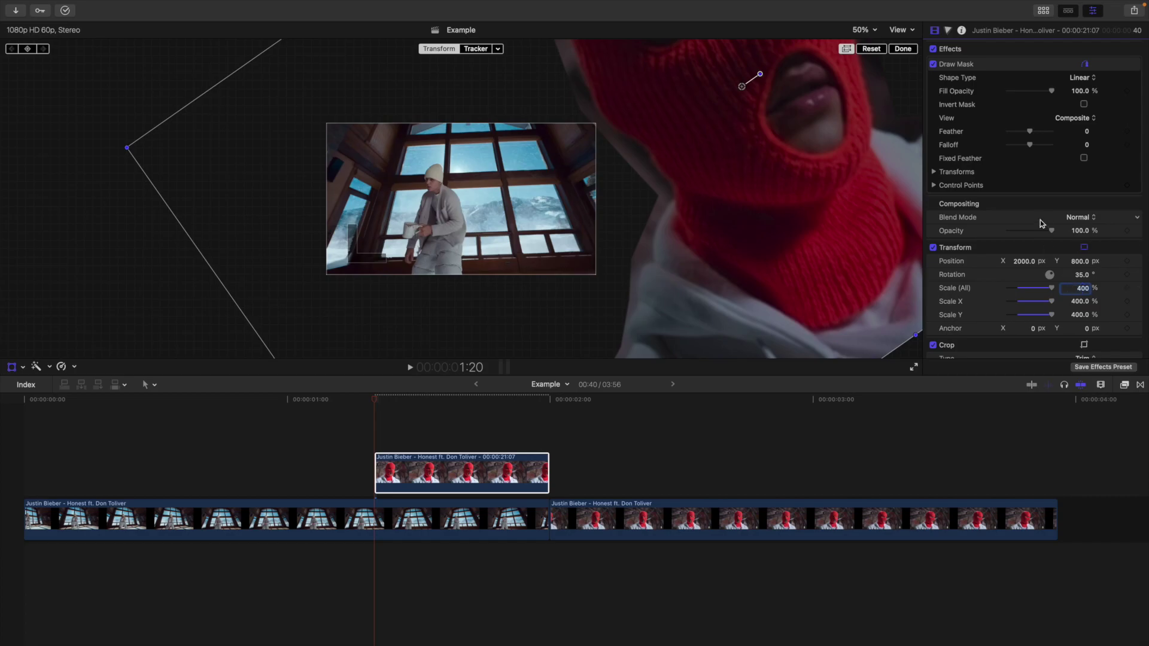
Step: Set the freeze frame's X position to 2200 px and add Transform keyframes at its start
left_click(1021, 262)
type("220")
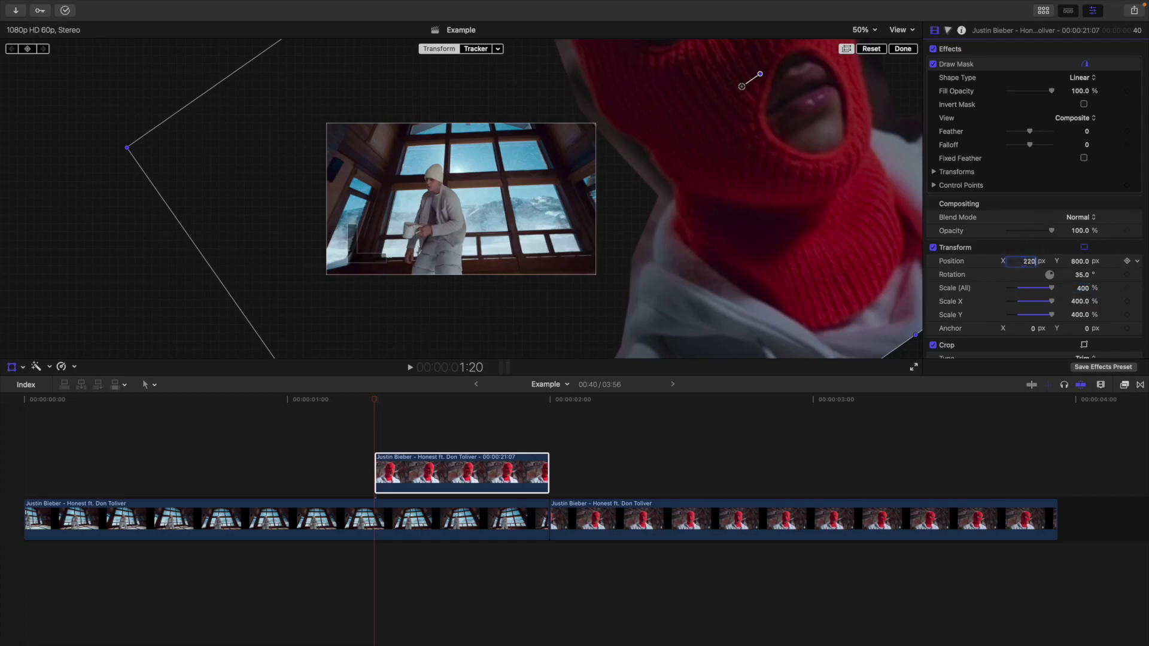
type("0")
key("Return")
left_click(493, 473)
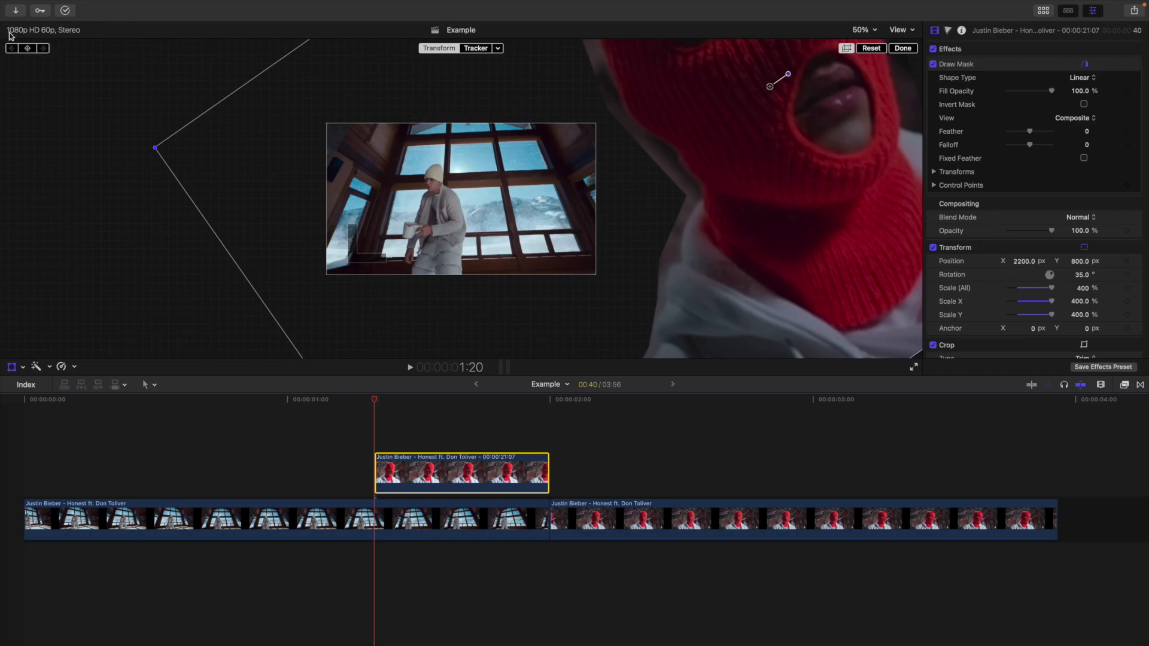
left_click(27, 48)
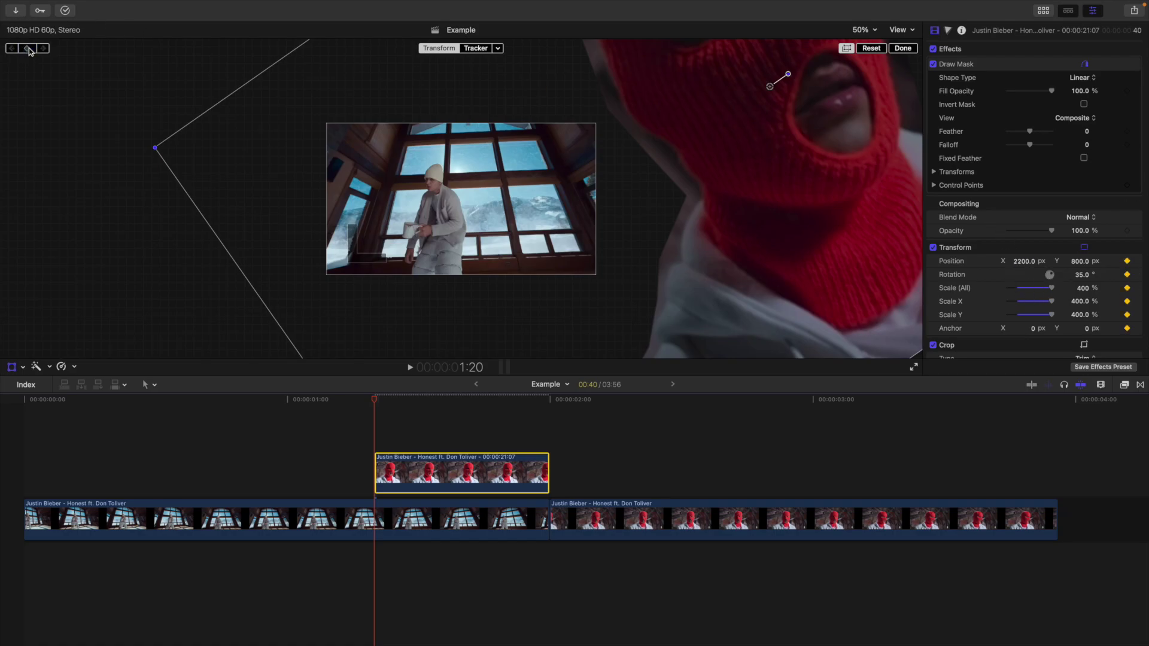
Step: At the end of the freeze frame, set its X and Y position to 0, rotation to 0° and overall scale to 100%
left_click(545, 442)
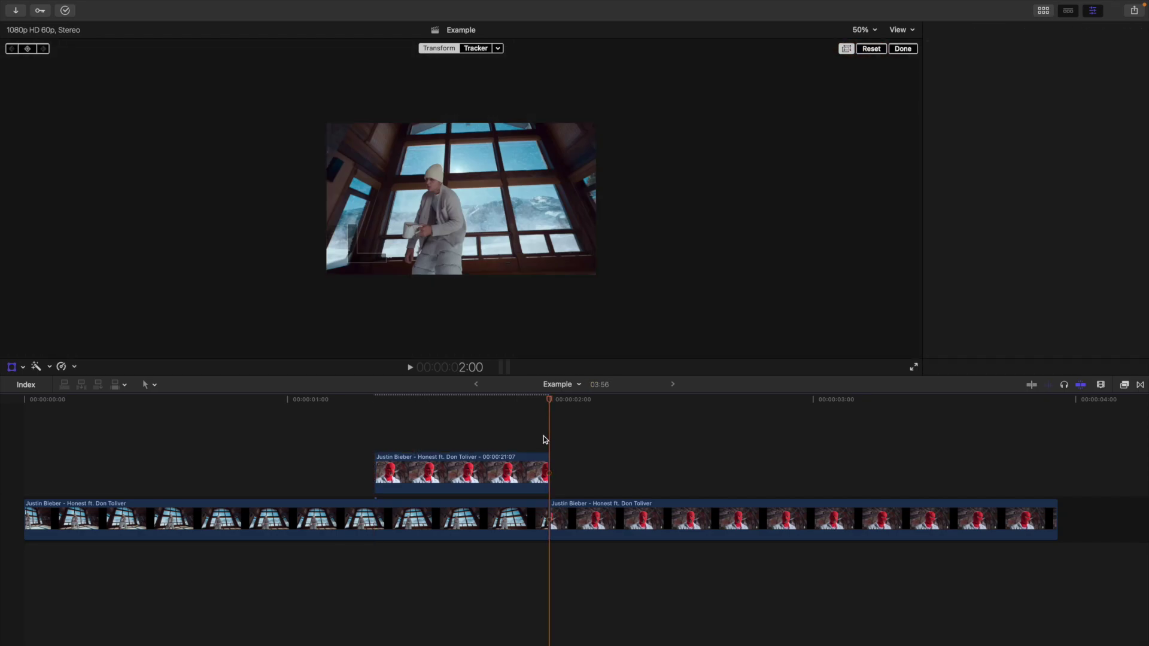
left_click(532, 466)
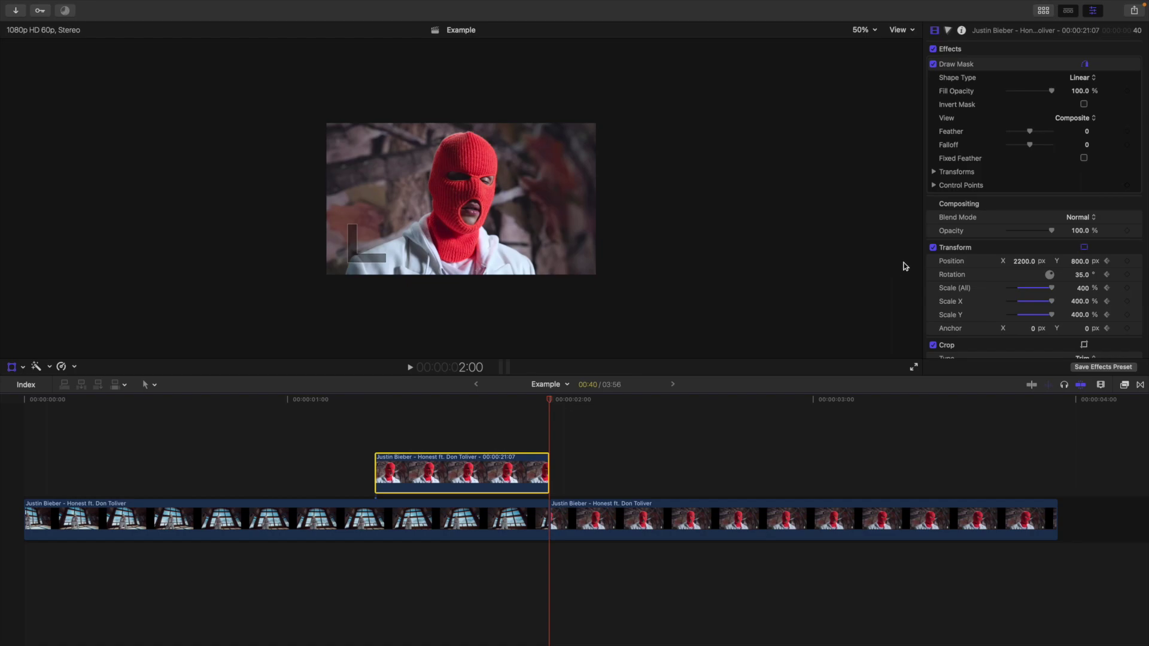
left_click(1023, 261)
type("0")
left_click(1080, 262)
type("0")
left_click(1080, 277)
type("0")
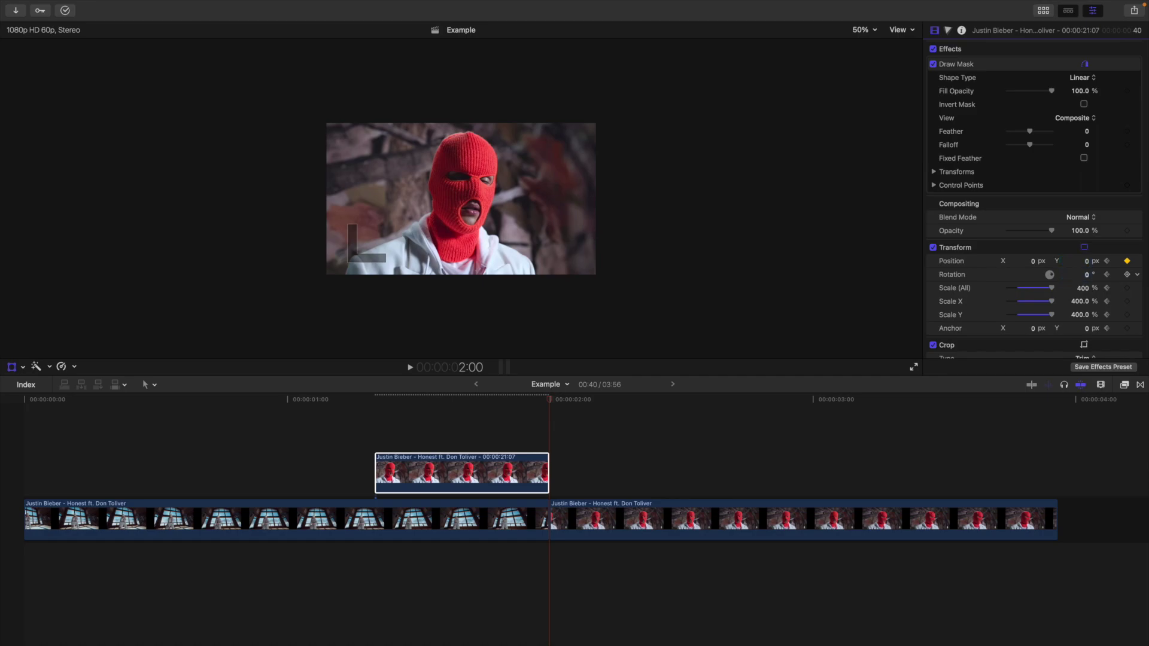
key("Return")
left_click(1082, 288)
type("100")
key("Return")
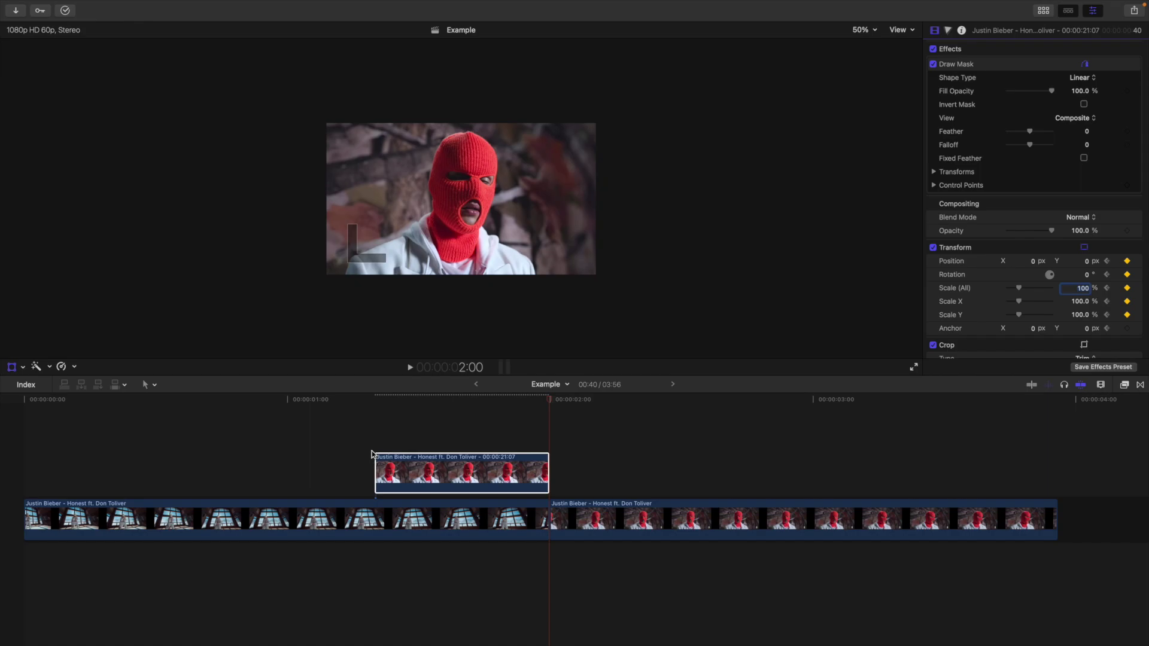
Step: Check the freeze frame's starting keyframe, close the Transform controls and play back the slide-in animation from the timeline's start
left_click(374, 445)
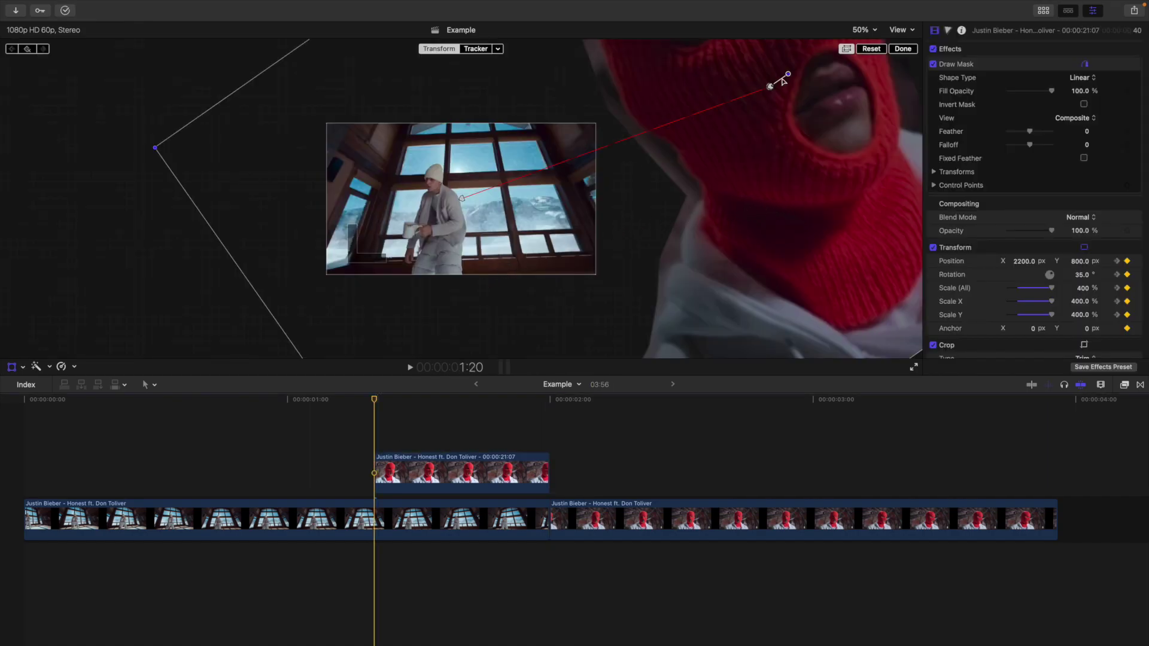
left_click(901, 49)
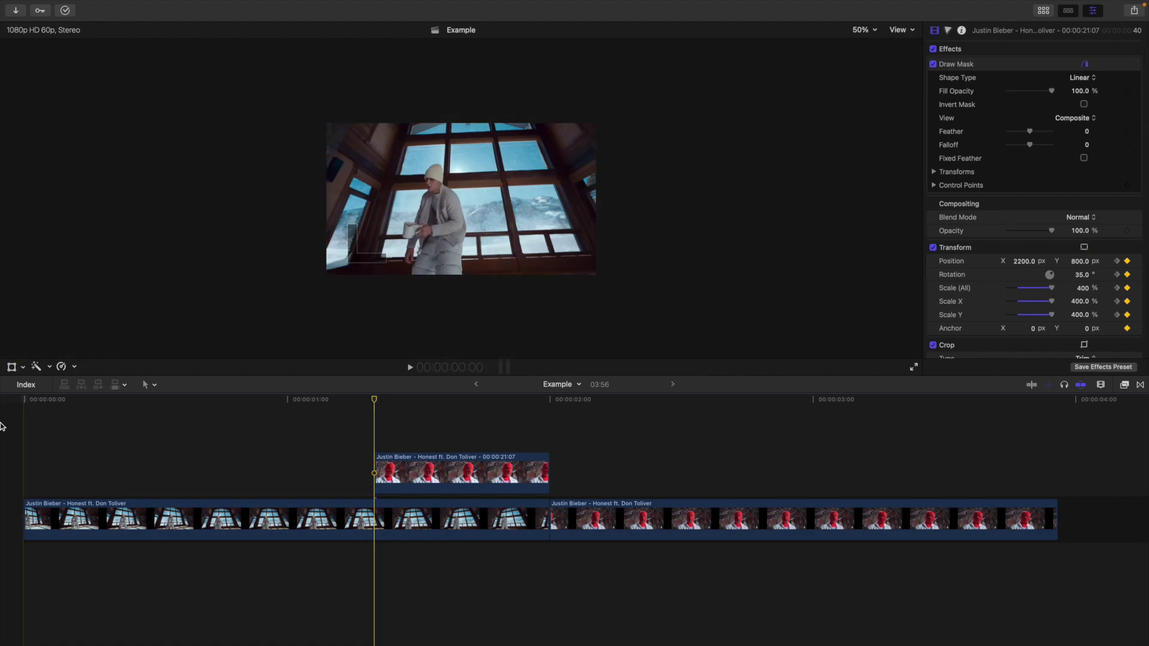
key("Home")
key("space")
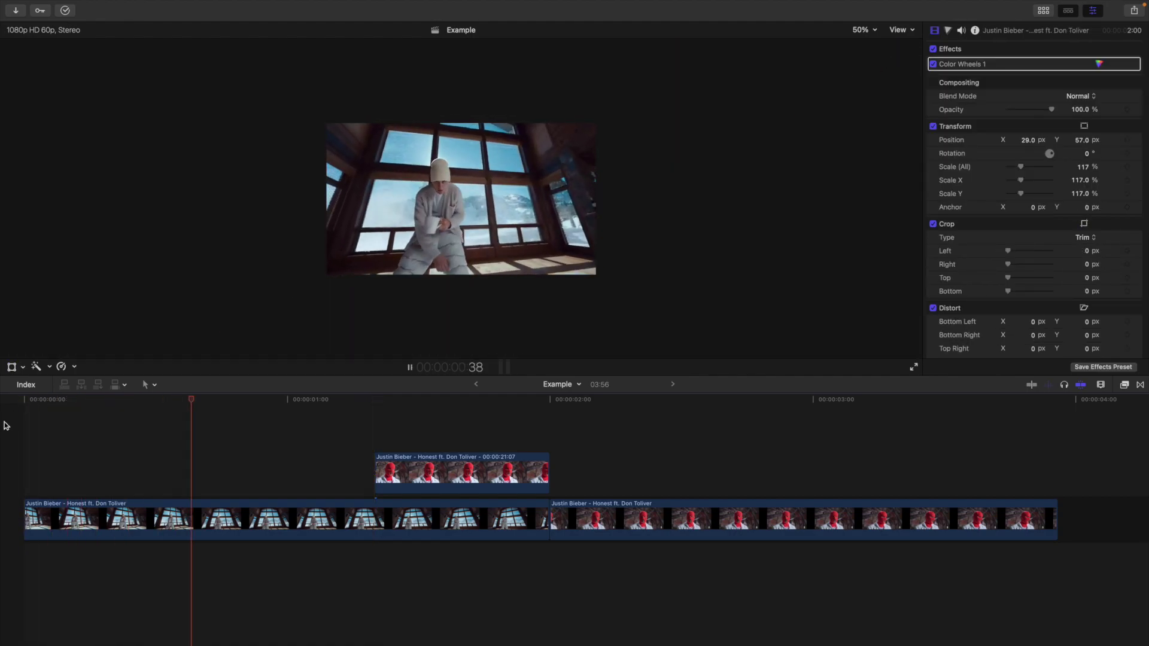
key("Home")
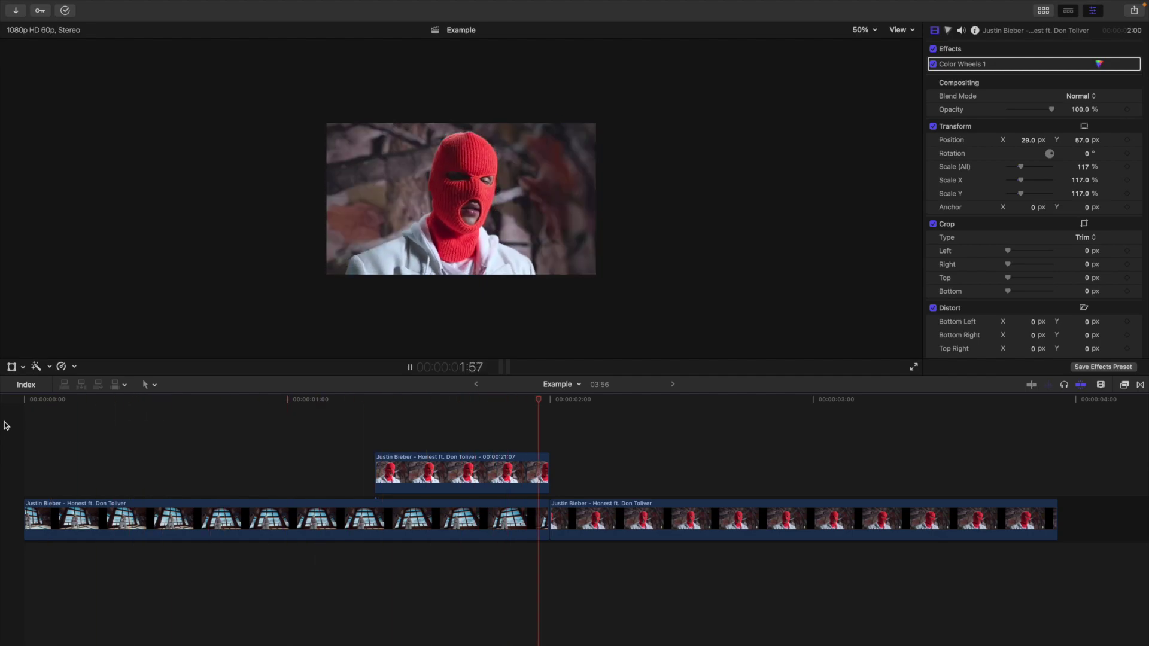
key("space")
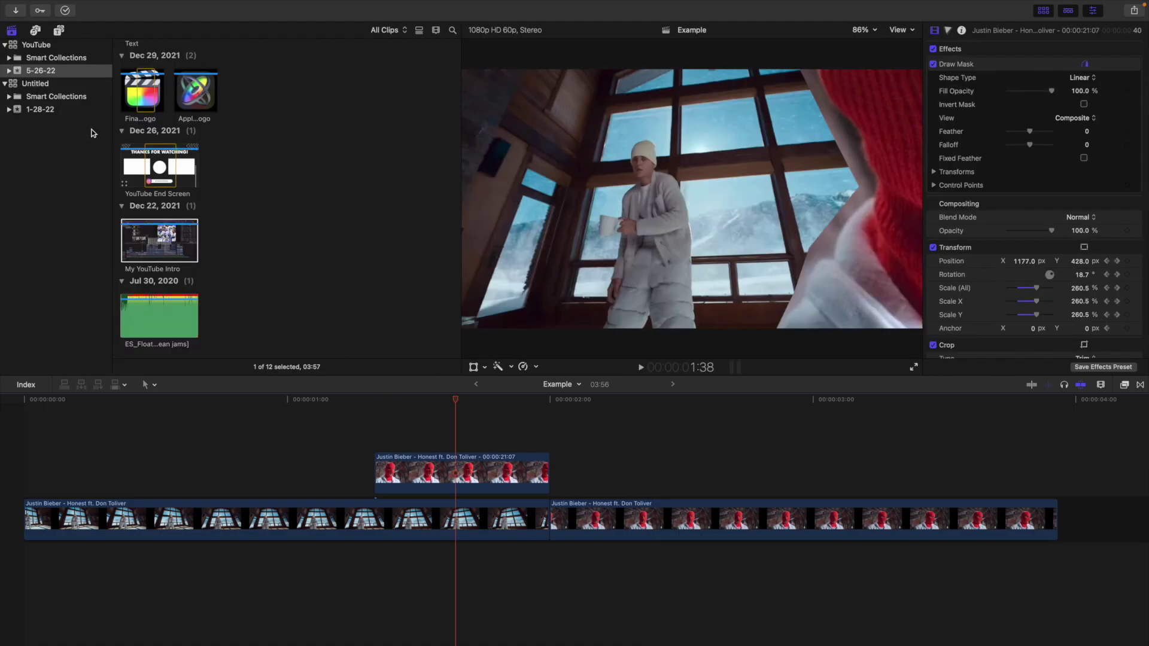
Step: Insert the Short adjustment layer between the first clip and the freeze frame, starting with the freeze frame, and trim it to end at the cut
left_click(60, 31)
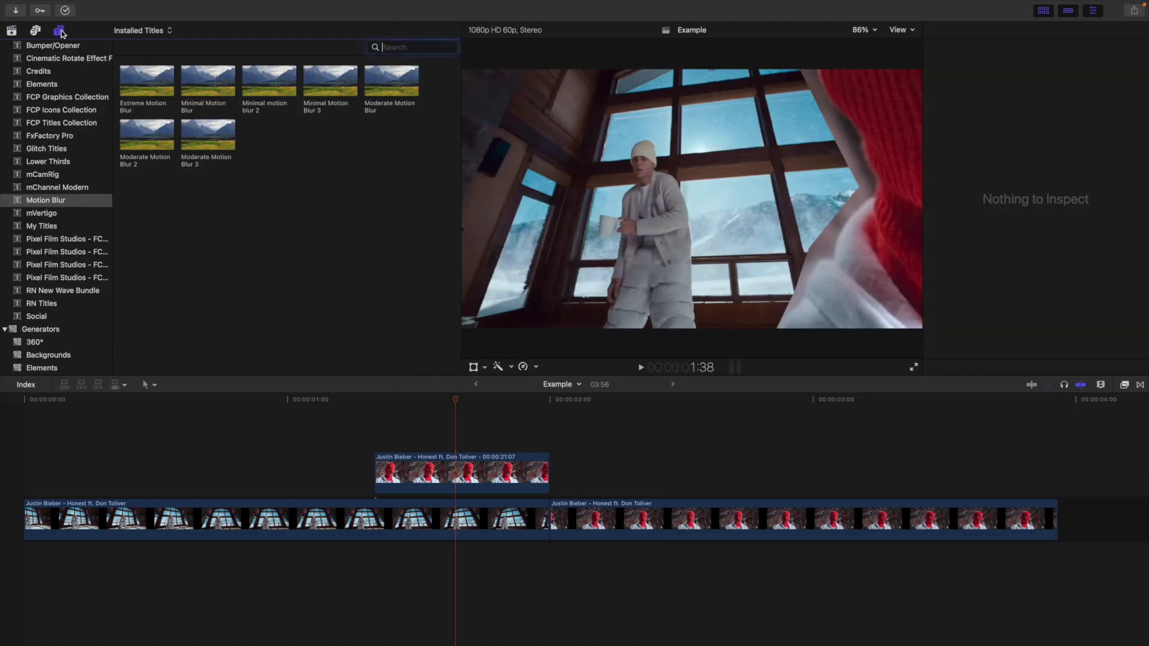
scroll(47, 114, "up", 3)
left_click(47, 103)
left_click_drag(255, 89, 378, 490)
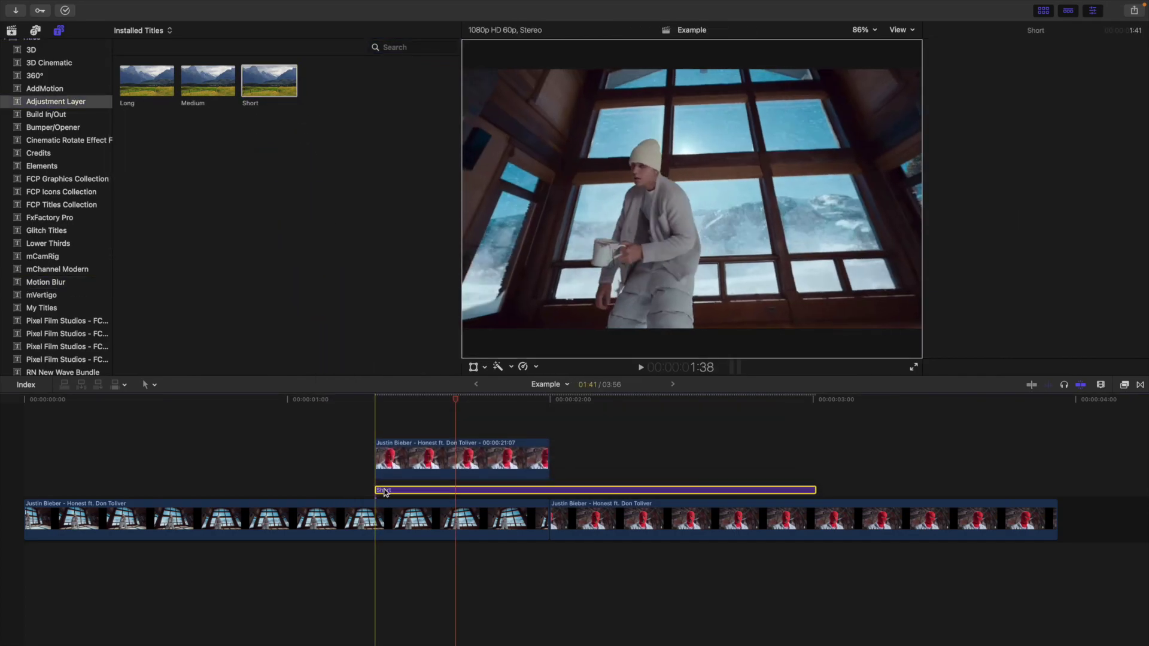
left_click(550, 432)
left_click(553, 490)
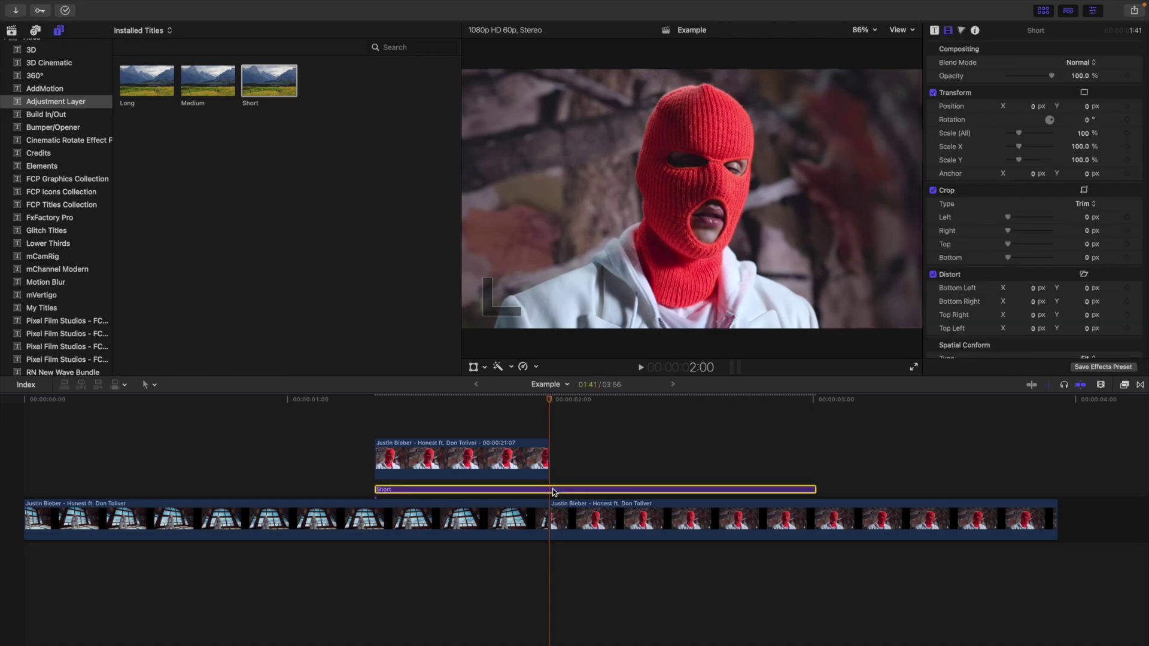
key("alt+bracketright")
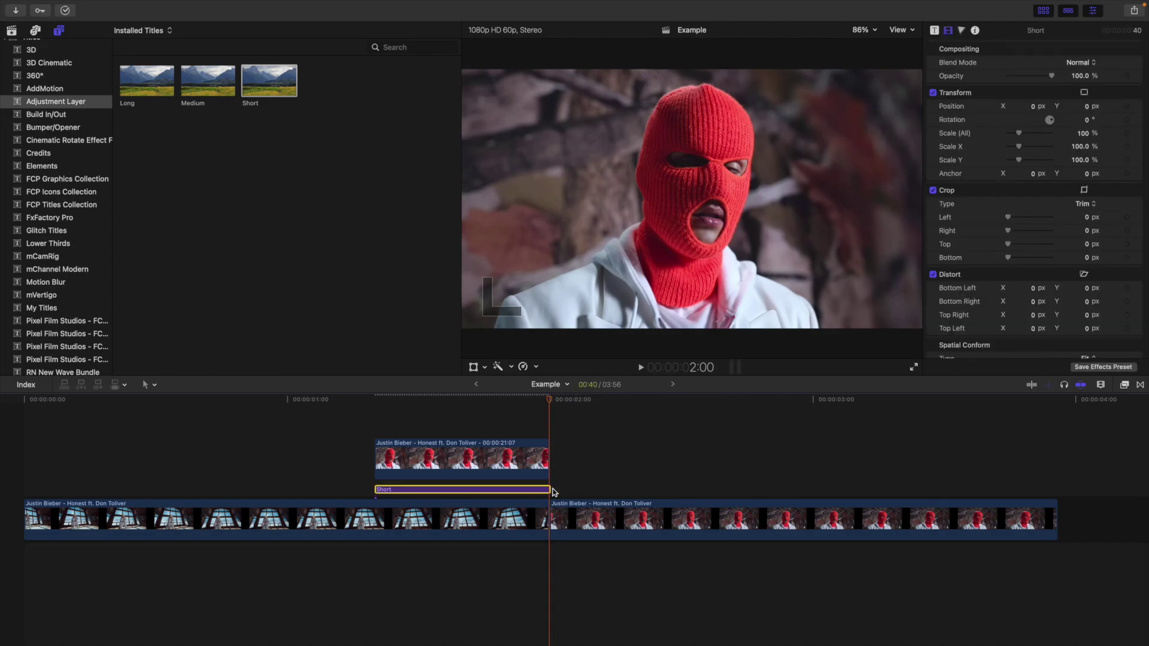
Step: Park the playhead at the adjustment layer's start and apply the Offset effect from My Effects to the layer
left_click(376, 426)
left_click(402, 490)
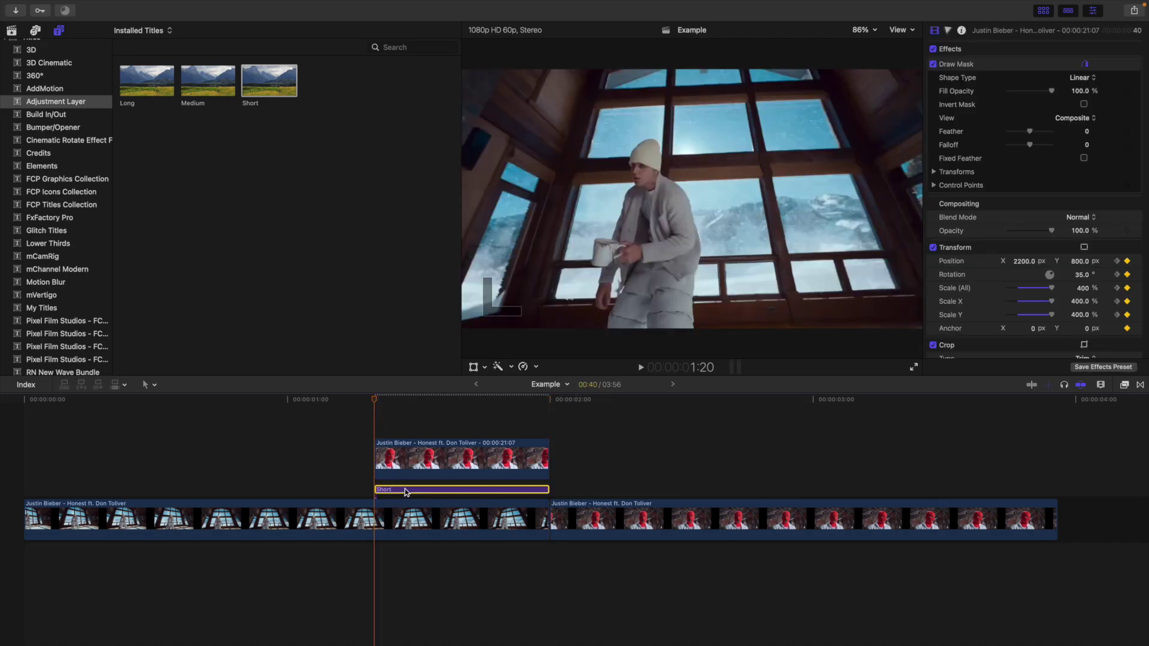
left_click(1125, 386)
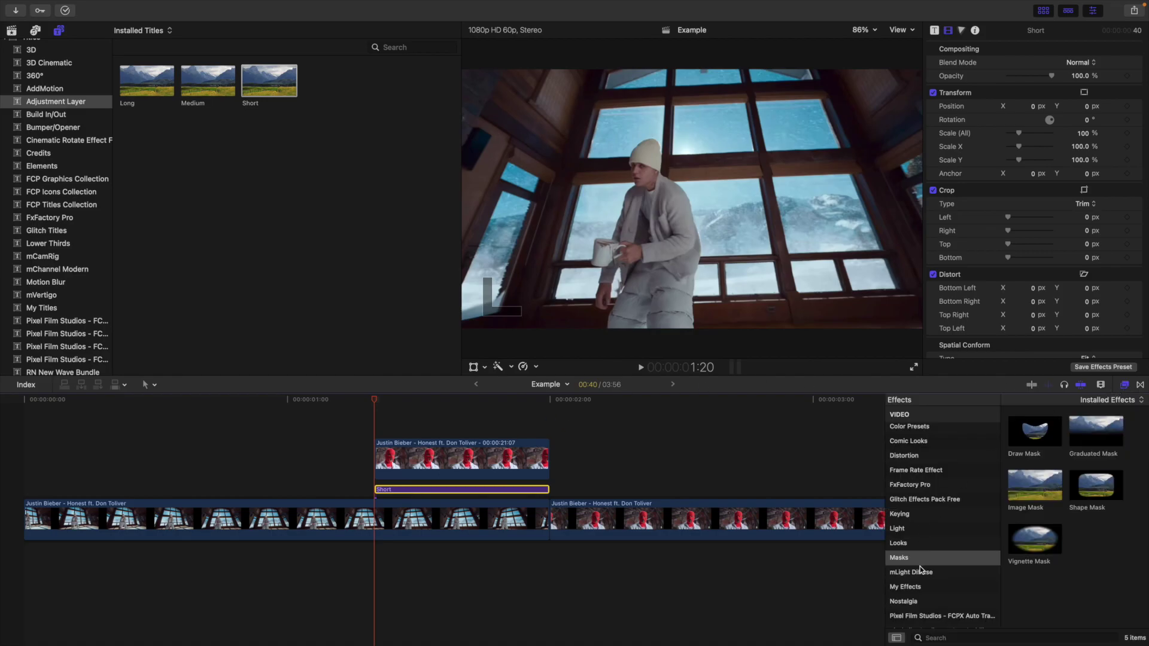
left_click(919, 587)
scroll(916, 562, "down", 3)
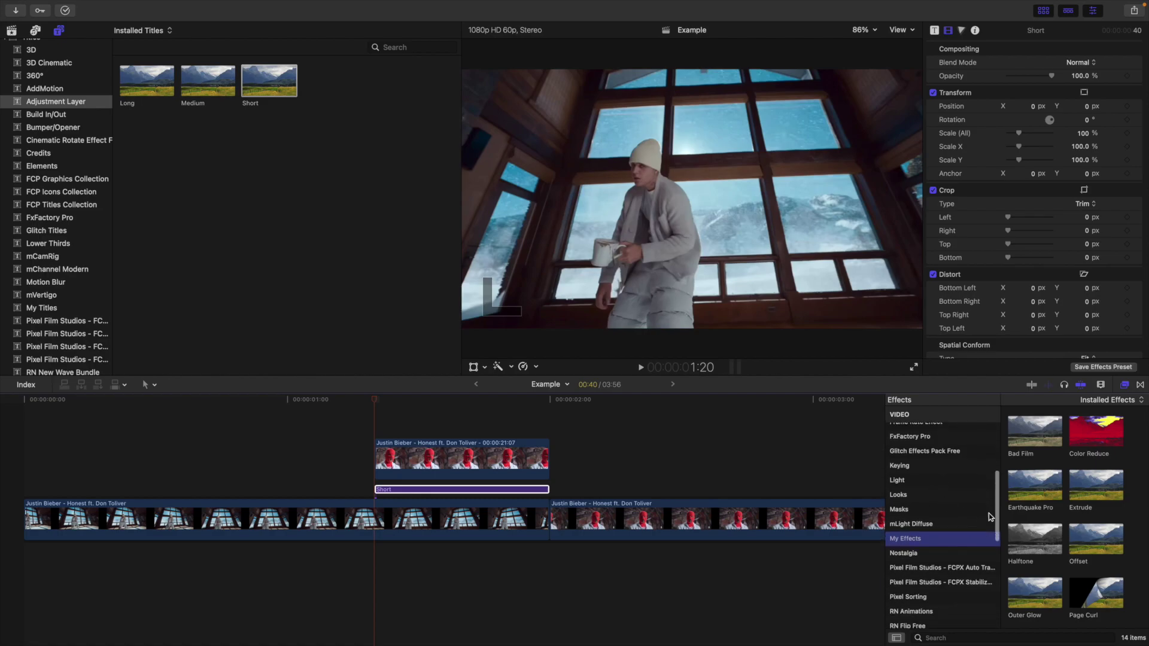
left_click_drag(1078, 546, 515, 490)
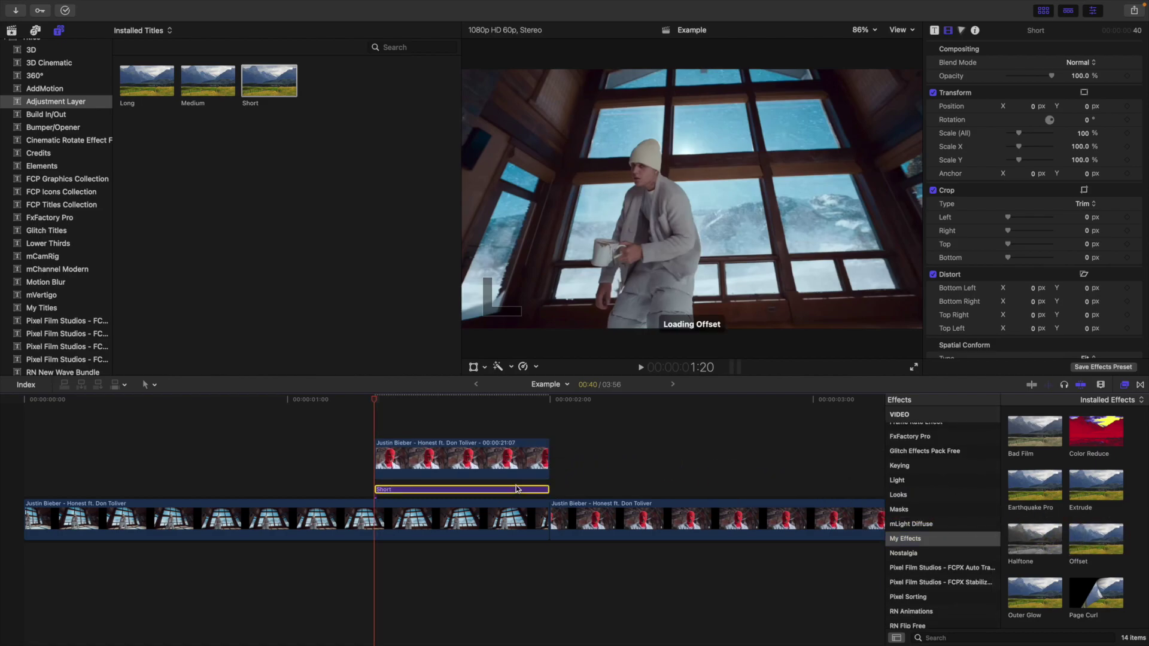
left_click(1125, 386)
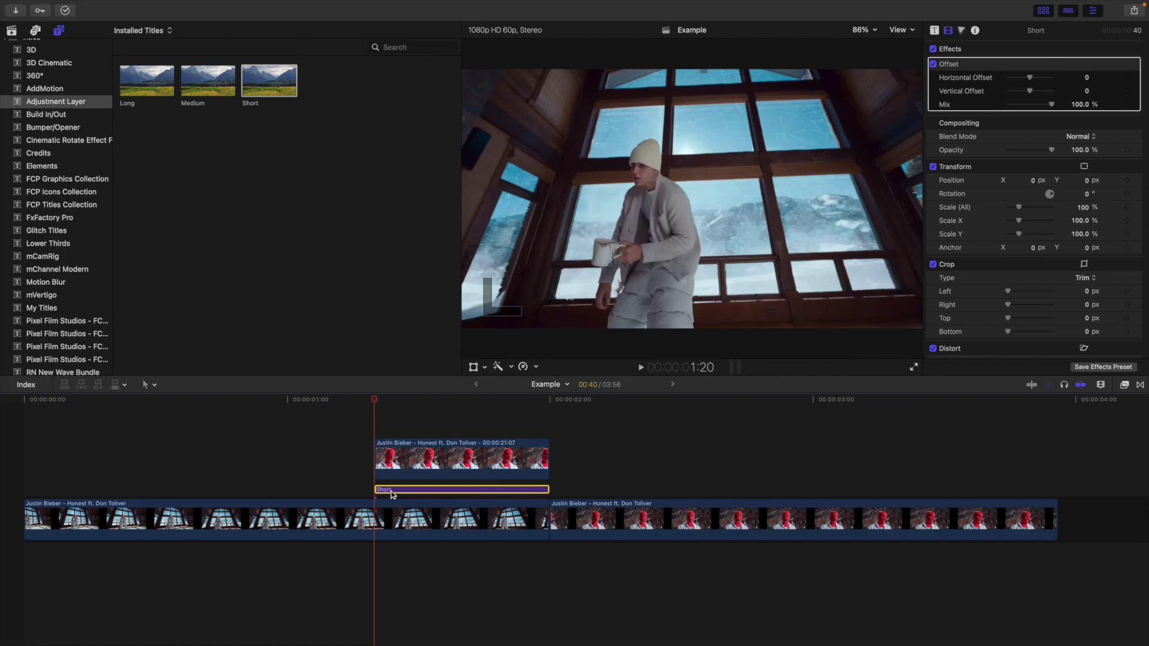
Step: Keyframe the Offset effect's Horizontal Offset at the adjustment layer's start, and set it to -300 at the layer's end
left_click(1126, 78)
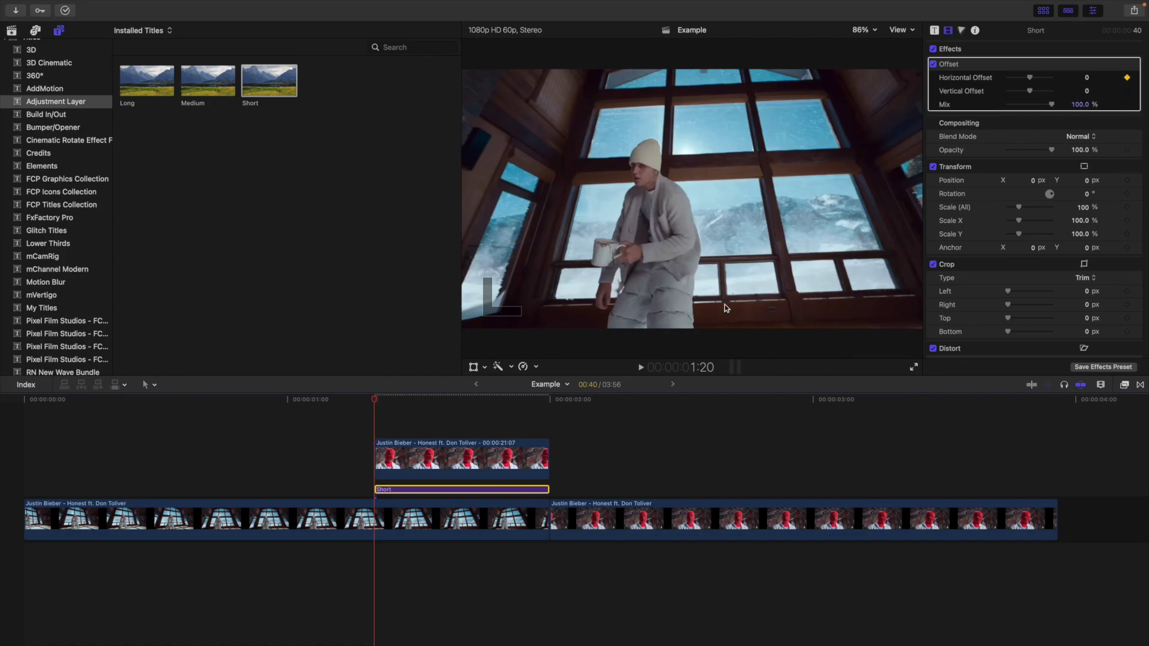
left_click(548, 415)
left_click(529, 475)
left_click(525, 487)
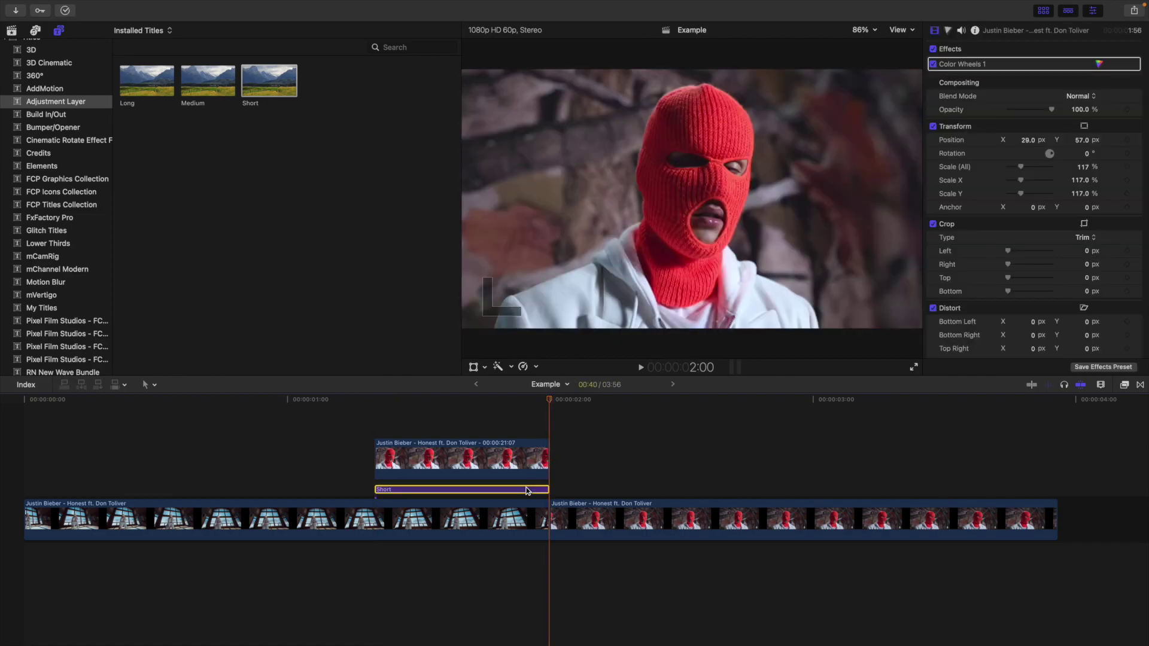
left_click(1085, 78)
key("Return")
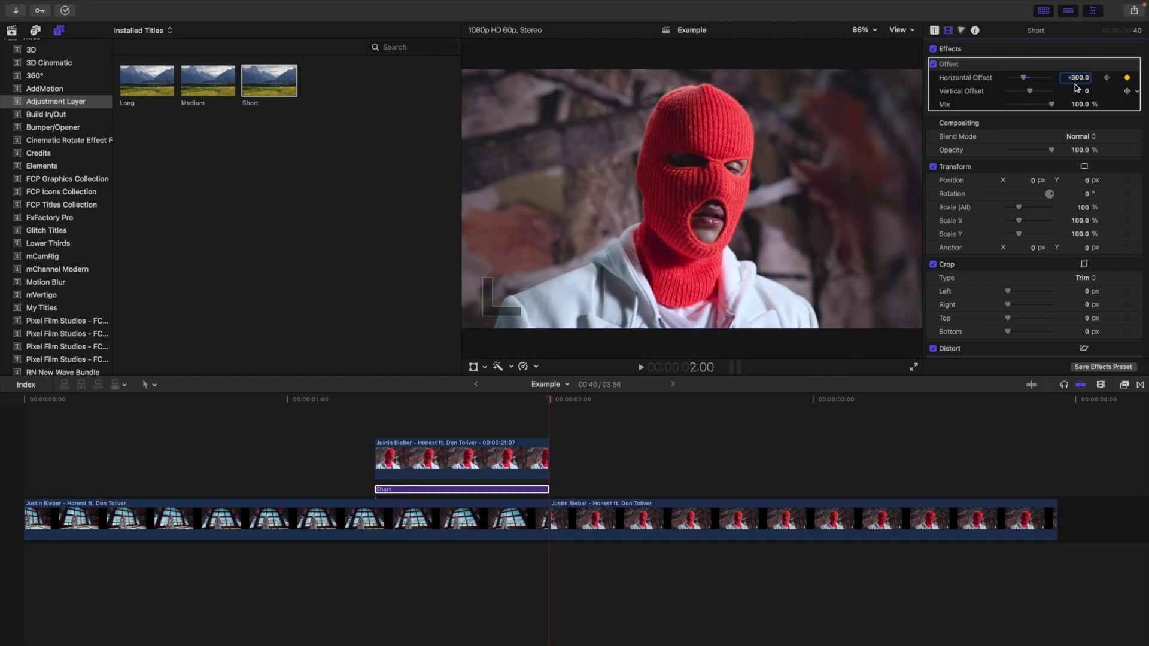
Step: Examine the horizontal offset through the transition, both with the freeze frame cut-out hidden and with it shown
left_click(377, 426)
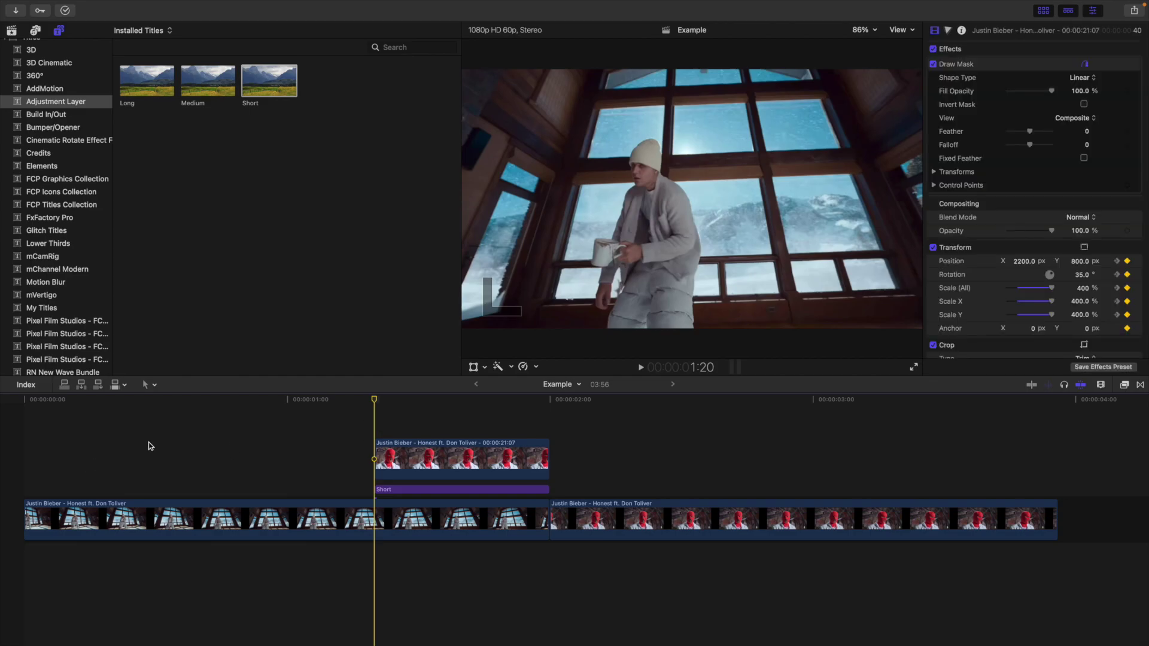
key("space")
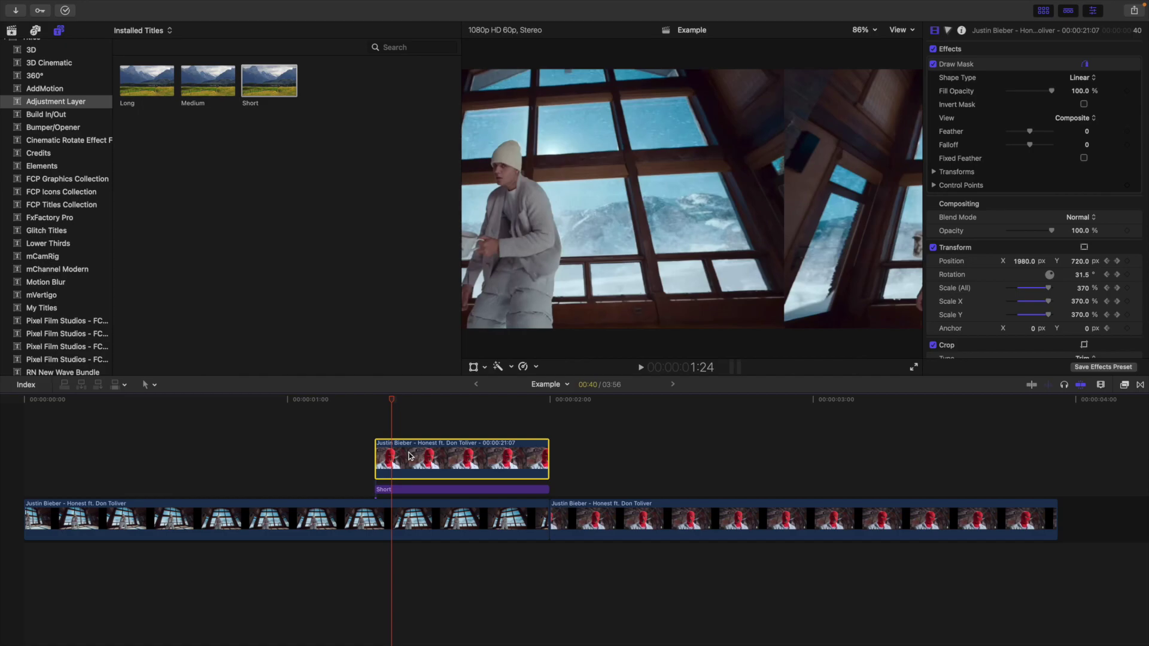
left_click(397, 456)
left_click(409, 490)
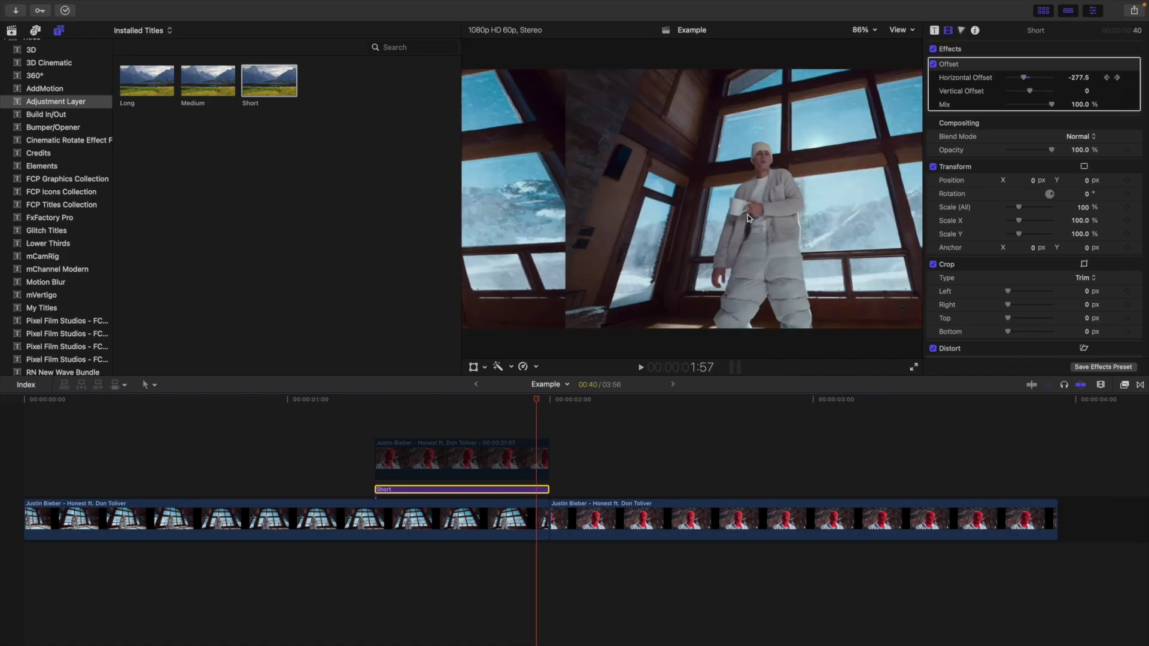
left_click(494, 457)
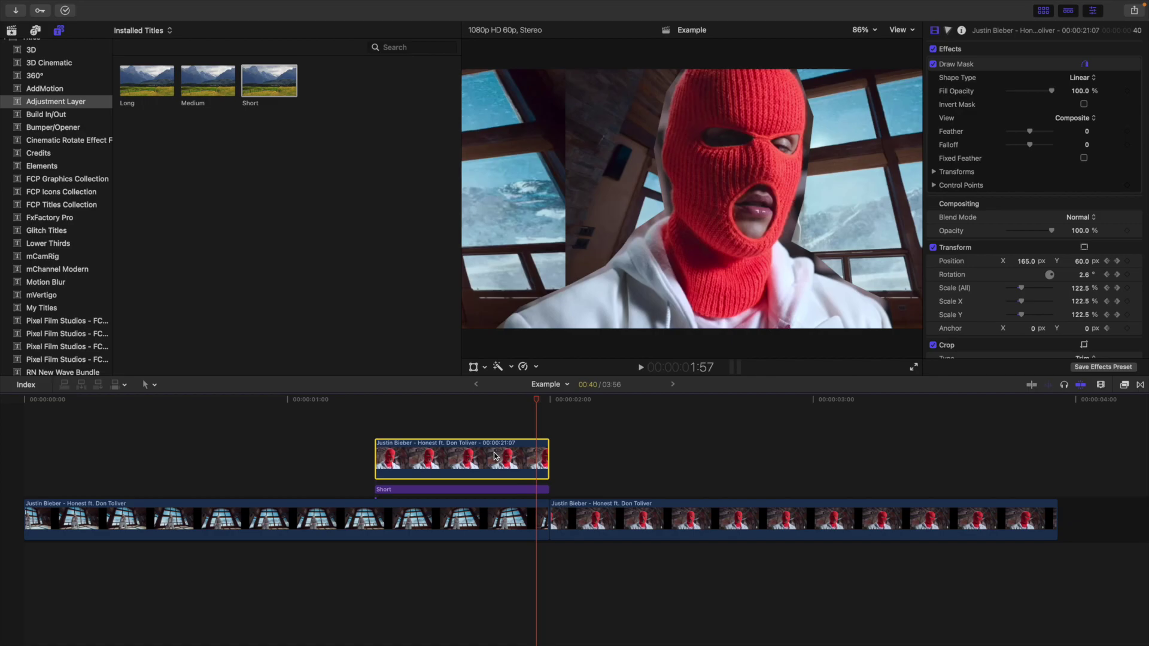
Step: Play back the complete offset freeze-frame transition several times from the start of the timeline
left_click(9, 461)
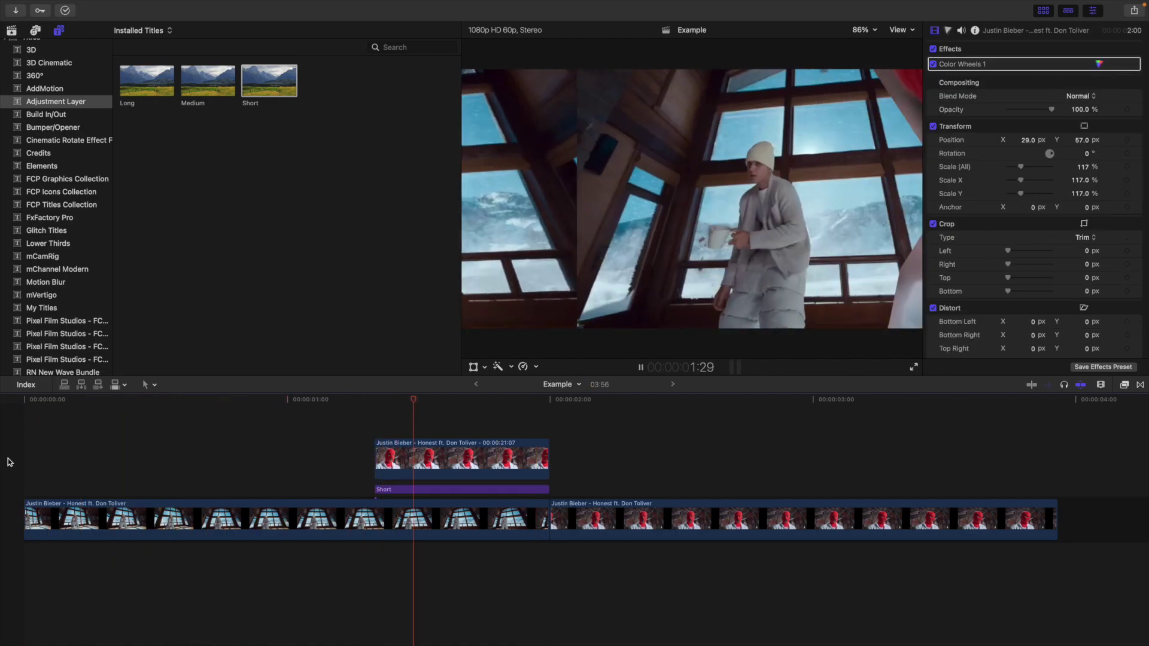
left_click(9, 461)
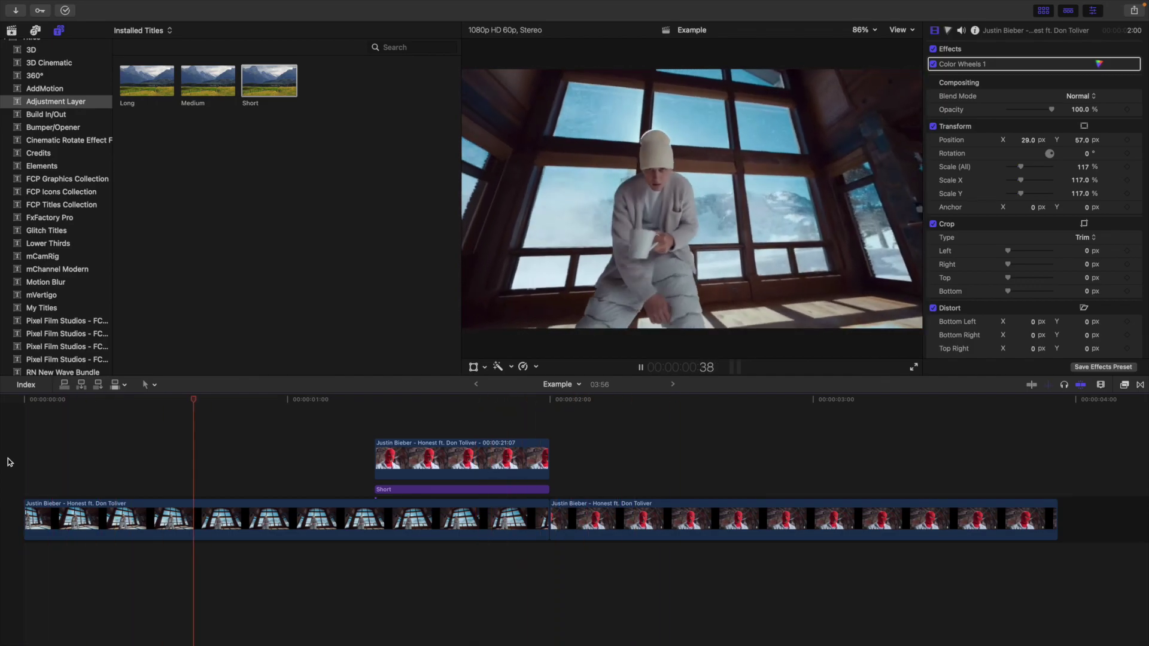
left_click(9, 461)
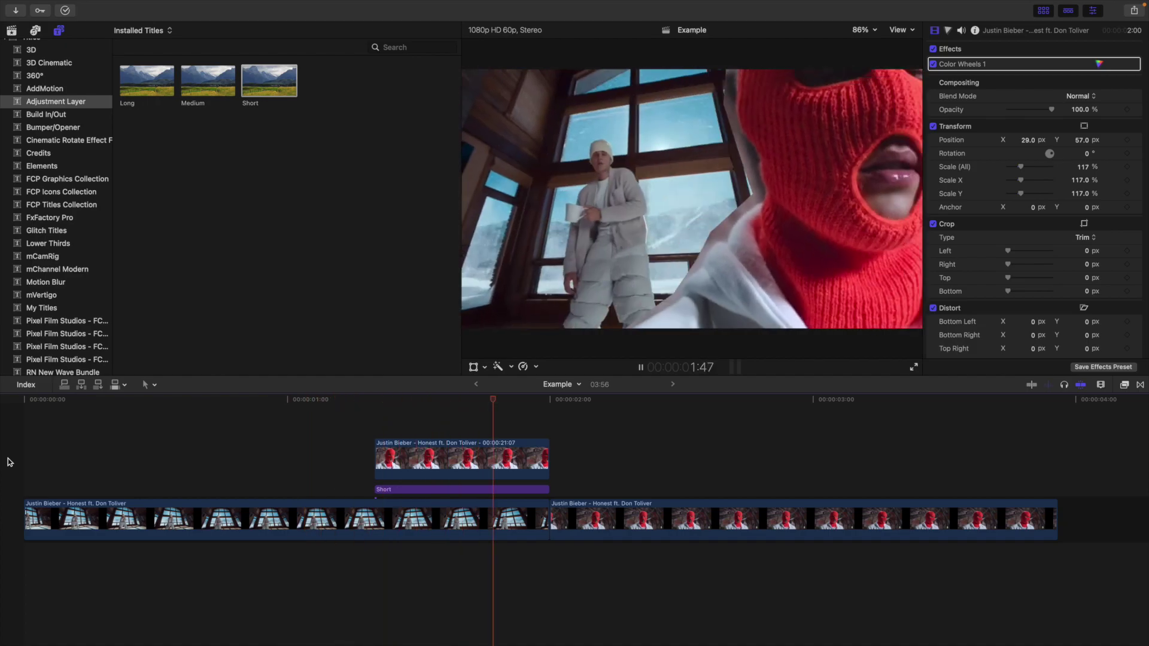
left_click(9, 461)
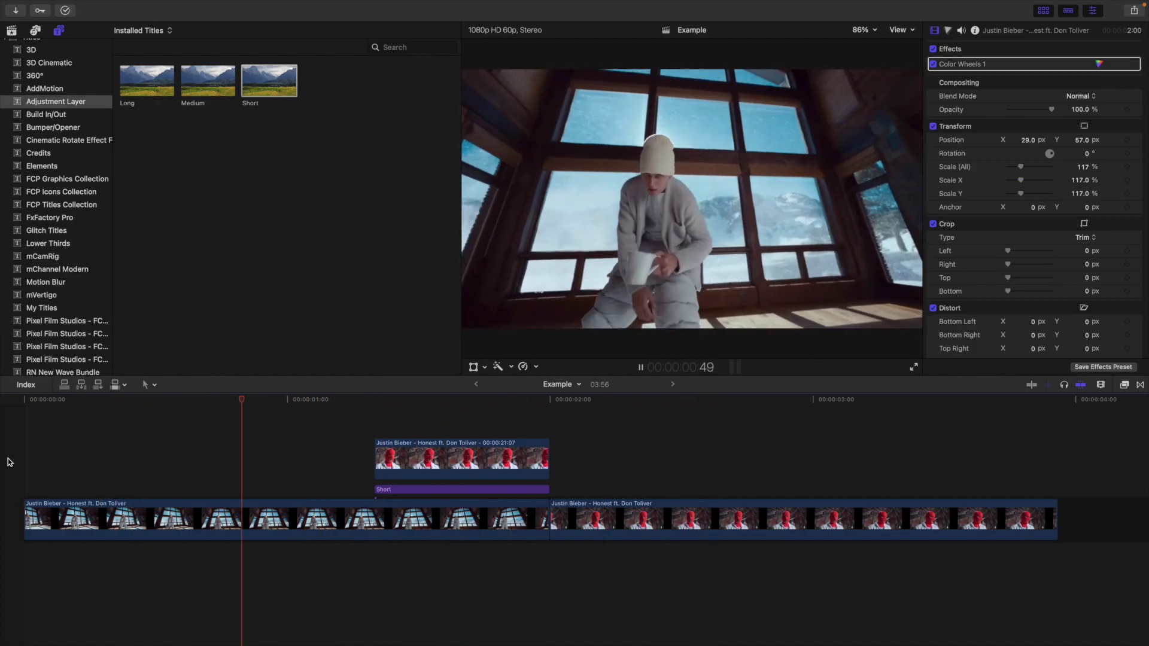
left_click(9, 461)
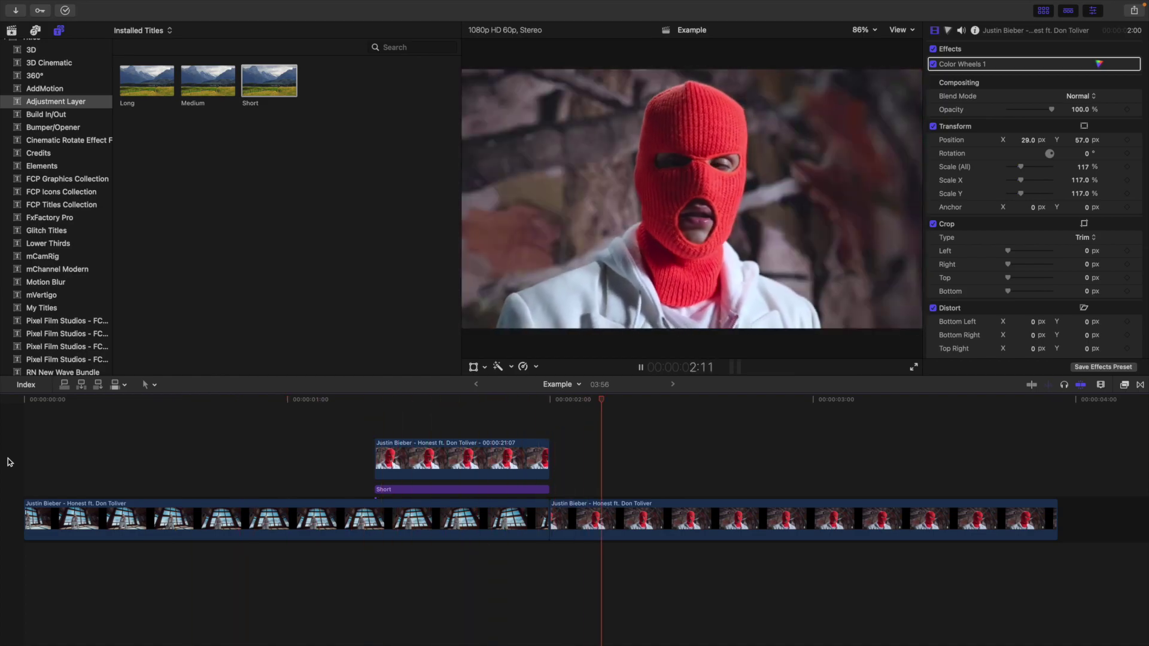
Step: Replay the transition from the start of the timeline and stop playback within the second clip
left_click(8, 462)
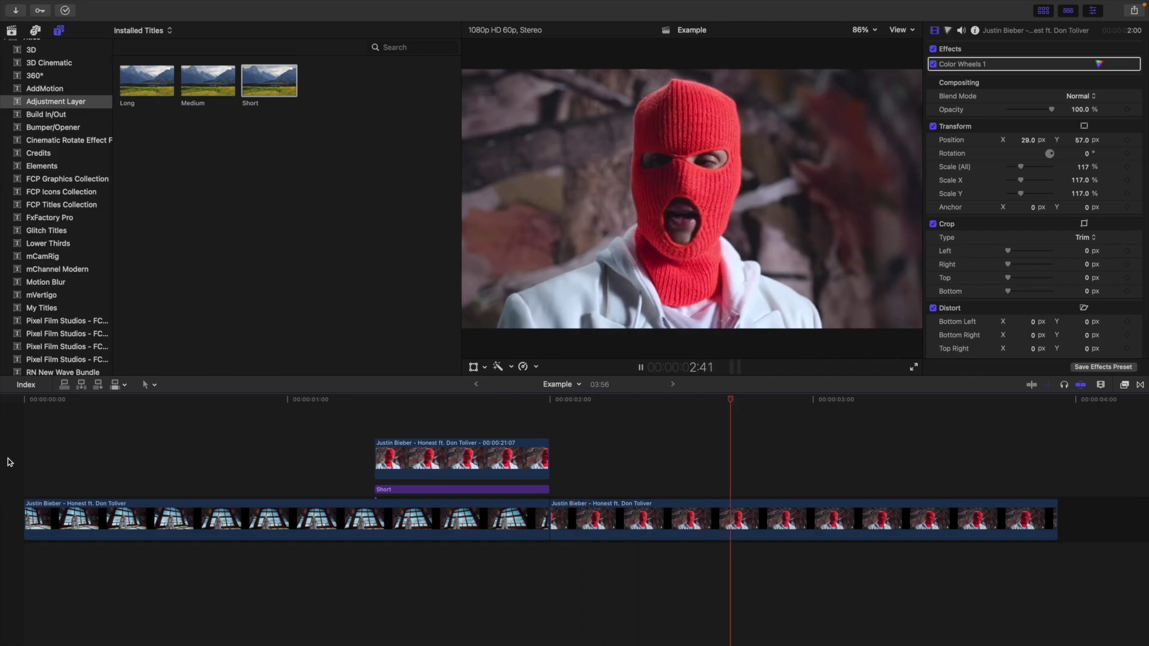
left_click(9, 461)
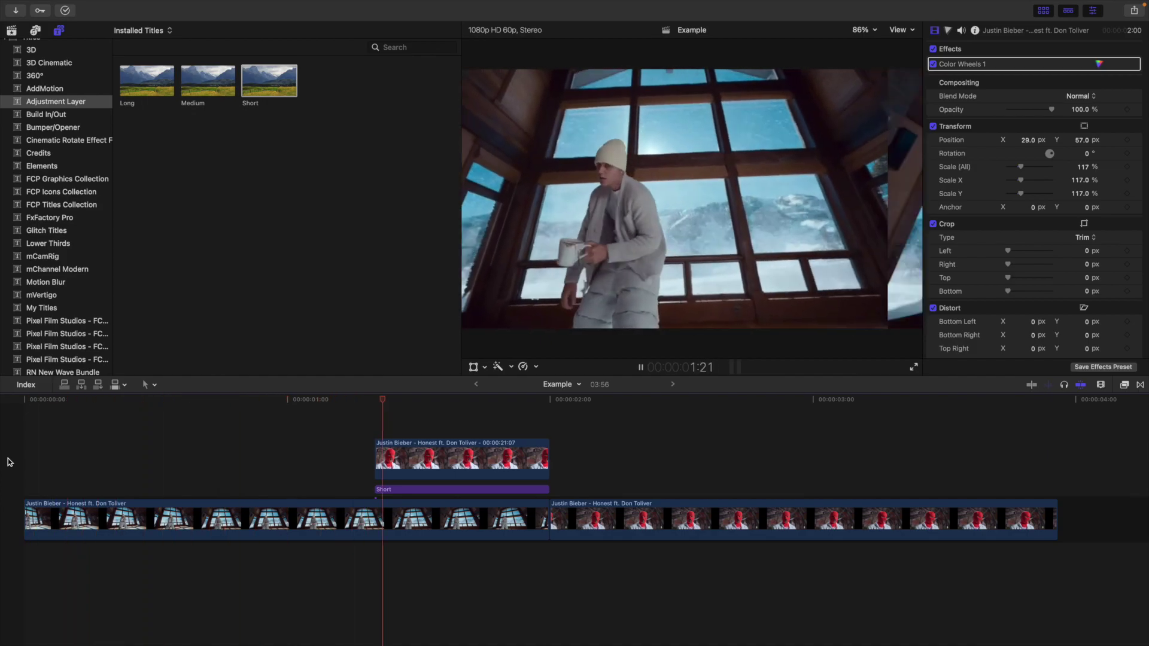
key("space")
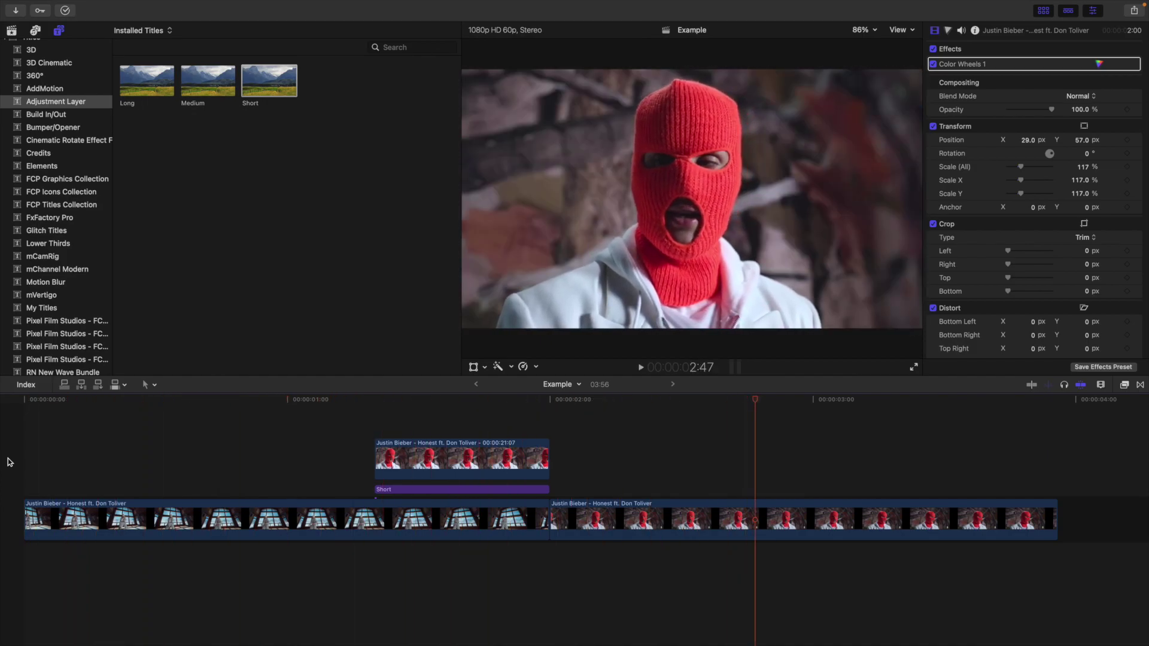
Step: Add the Minimal Motion Blur 3 title above the freeze frame, trimmed to the freeze frame's end, and check a frame mid-transition
left_click(82, 282)
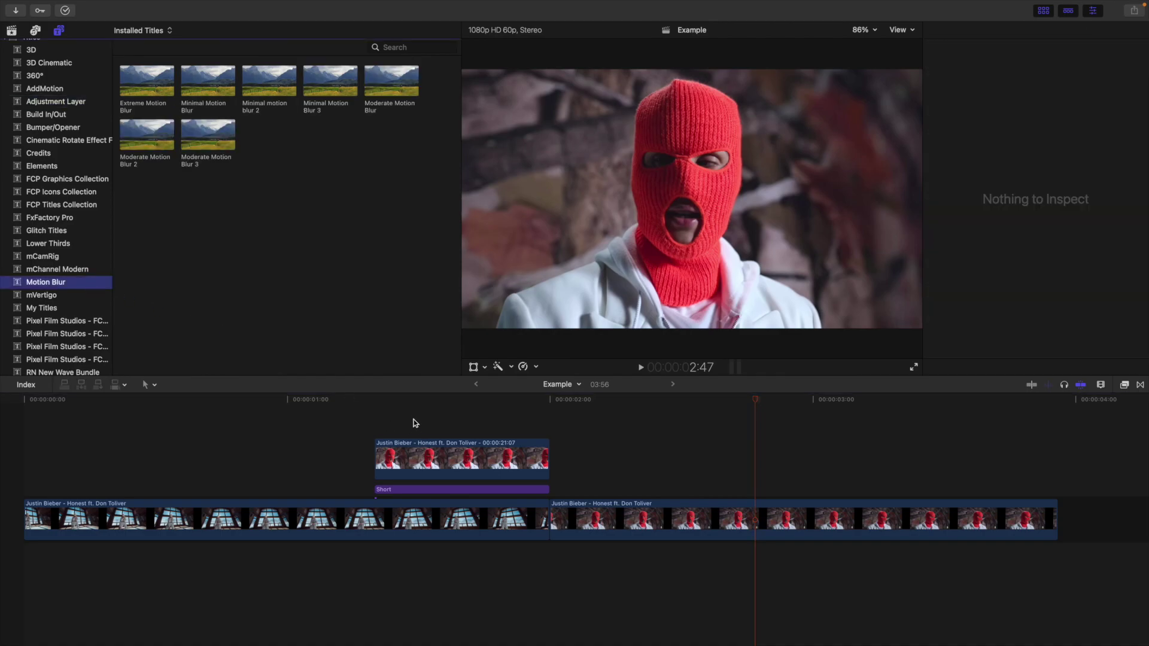
left_click_drag(318, 95, 379, 427)
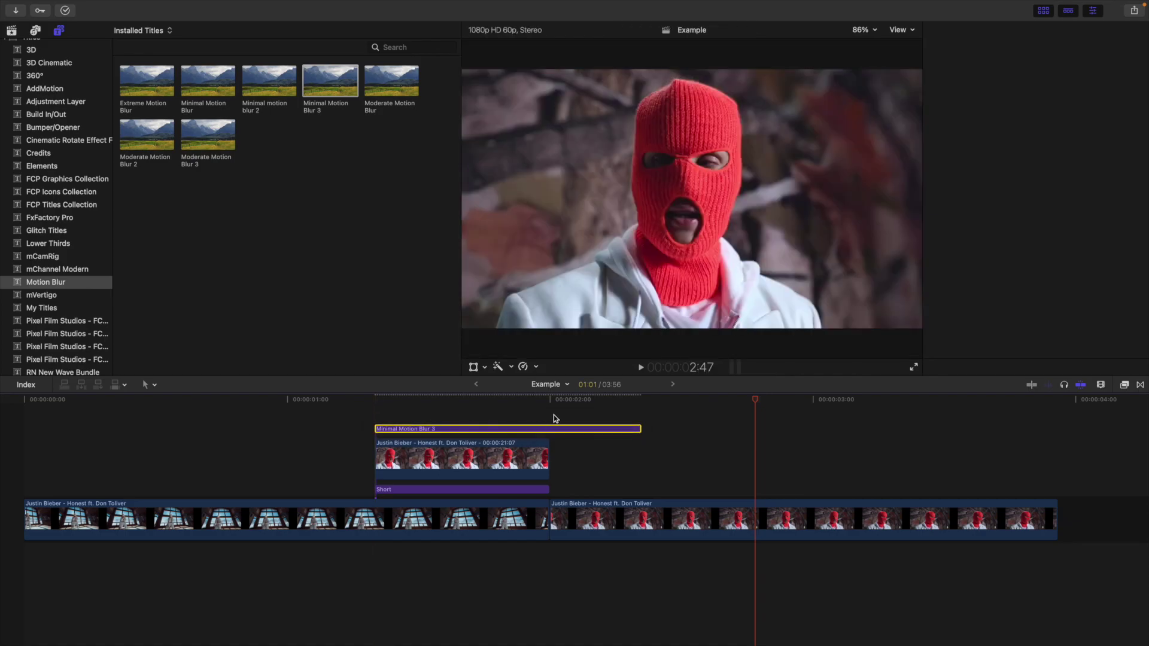
left_click(550, 428)
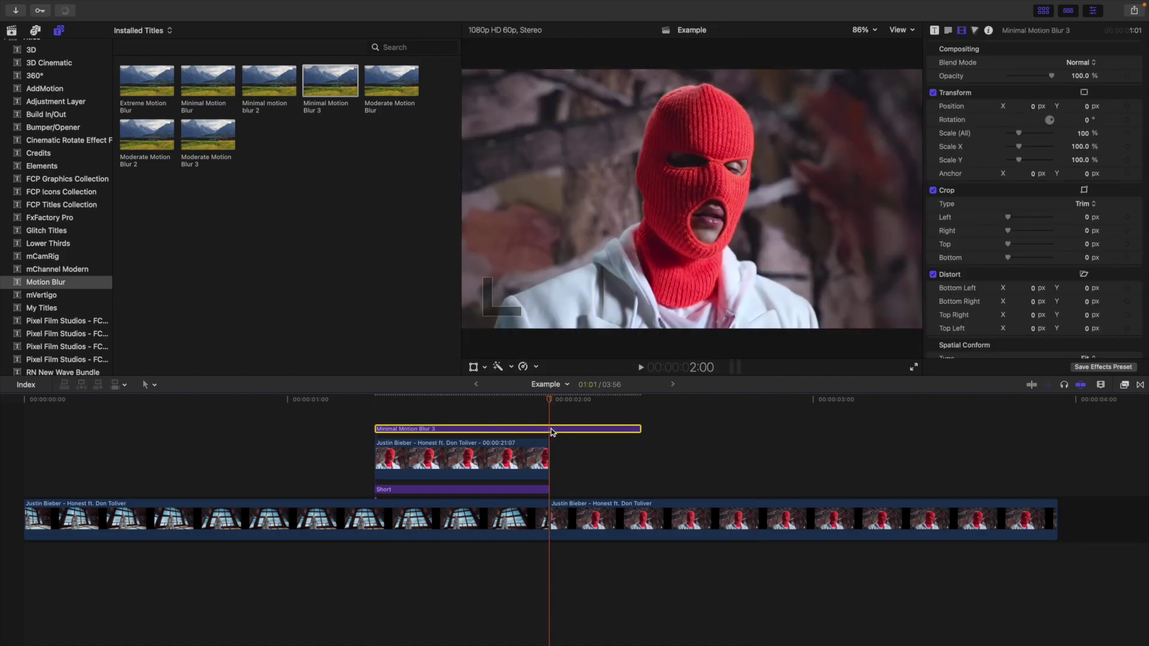
key("alt+]")
left_click(477, 420)
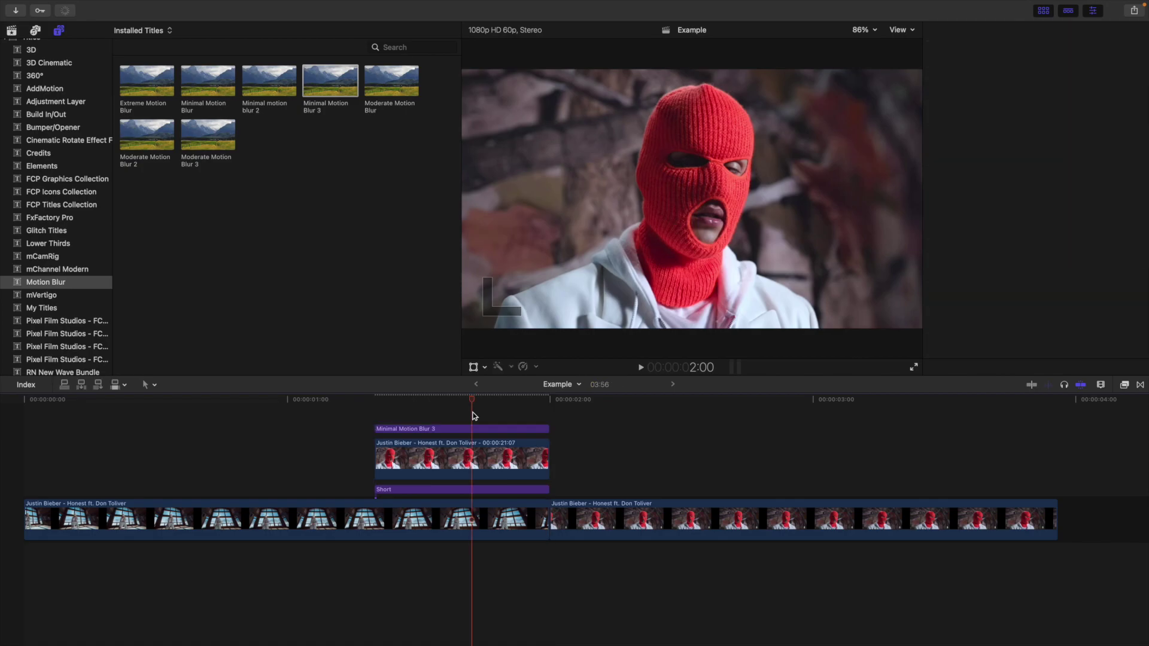
left_click(564, 286)
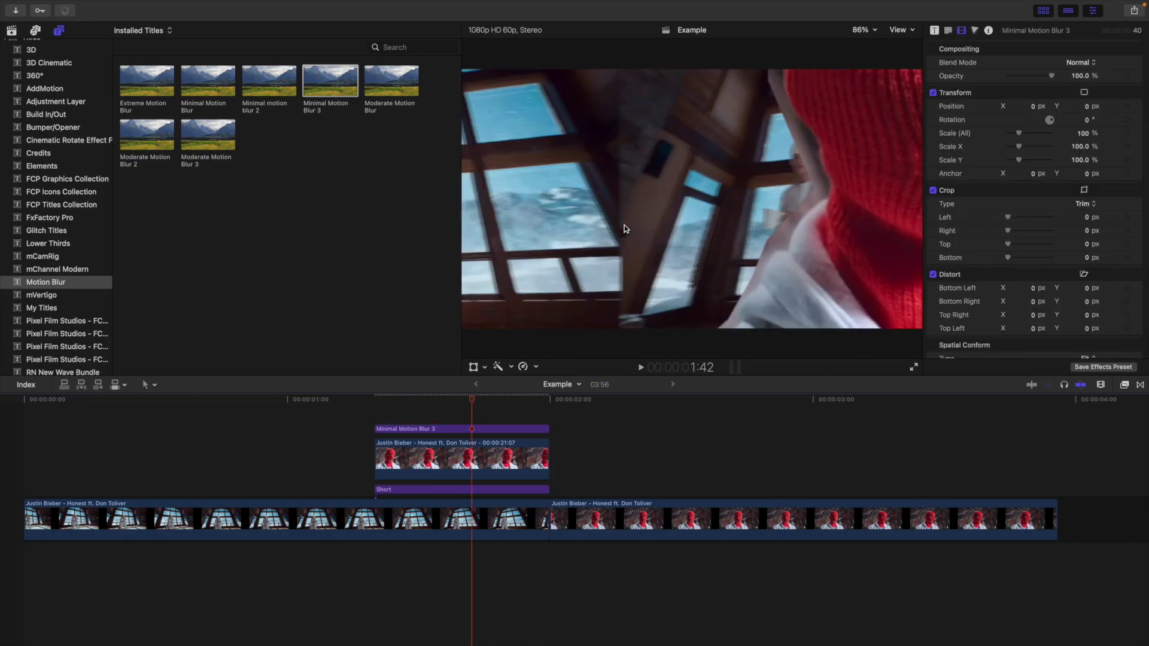
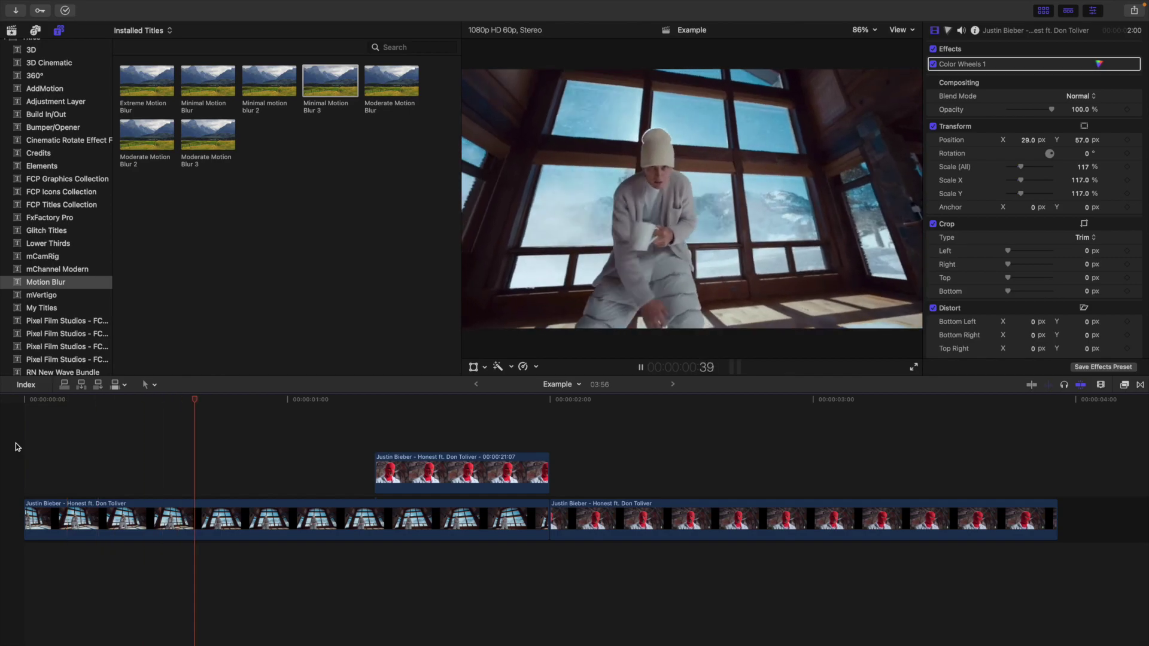
Step: Park the playhead at the freeze frame's start and apply the Offset effect from My Effects directly to the freeze frame clip
key("space")
left_click(369, 439)
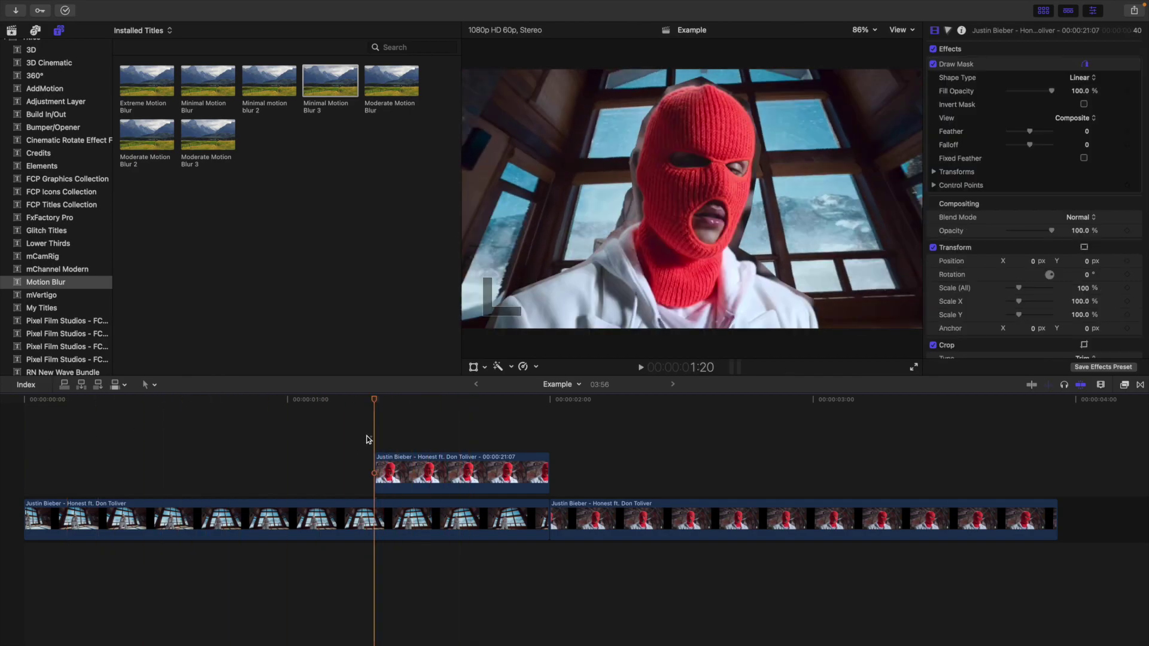
left_click(1124, 385)
left_click_drag(1082, 537, 524, 470)
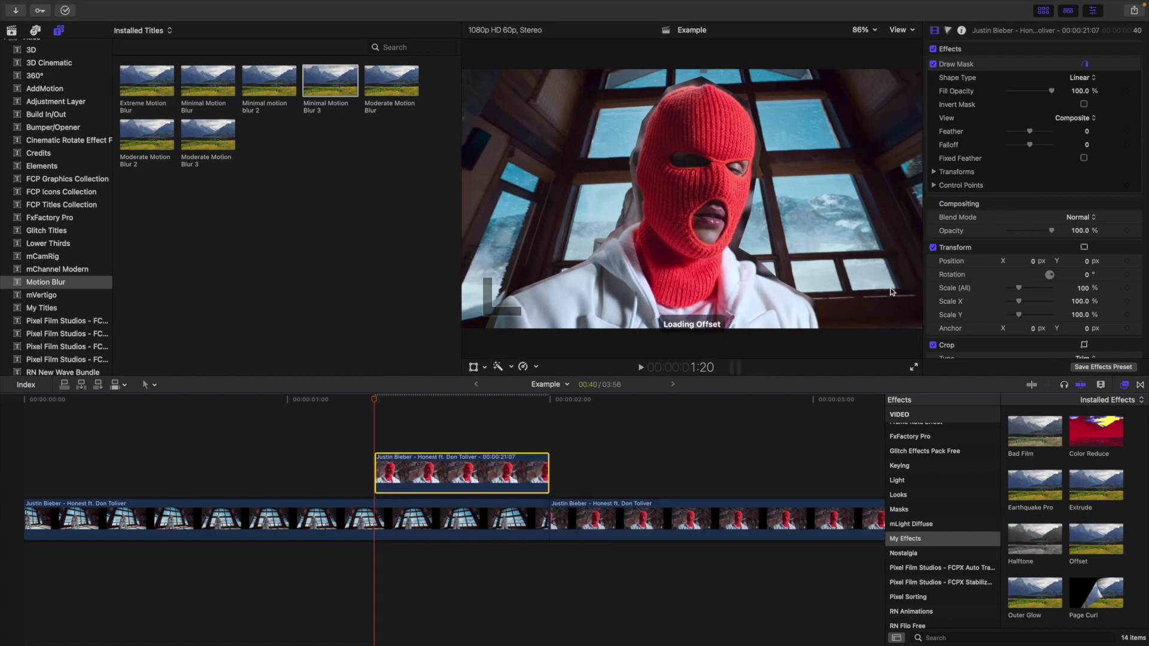
left_click(1123, 385)
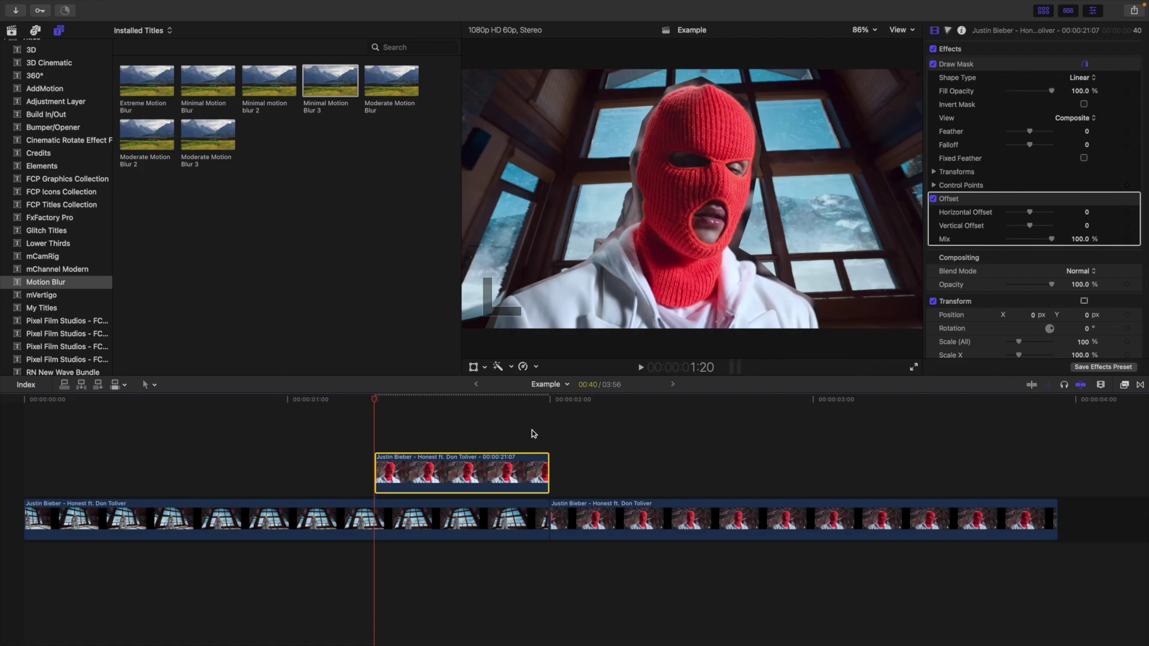
Step: Keyframe the freeze frame's Horizontal Offset at its start, set it to 150 at its end, and preview the movement
left_click(1127, 213)
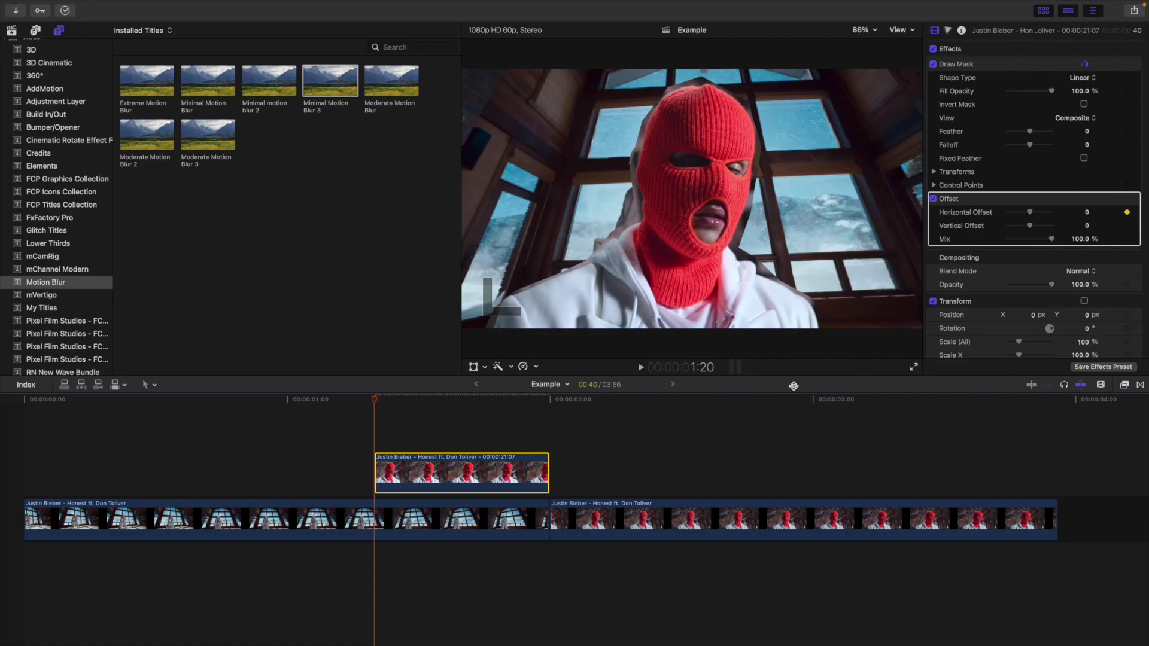
left_click(547, 433)
left_click(524, 467)
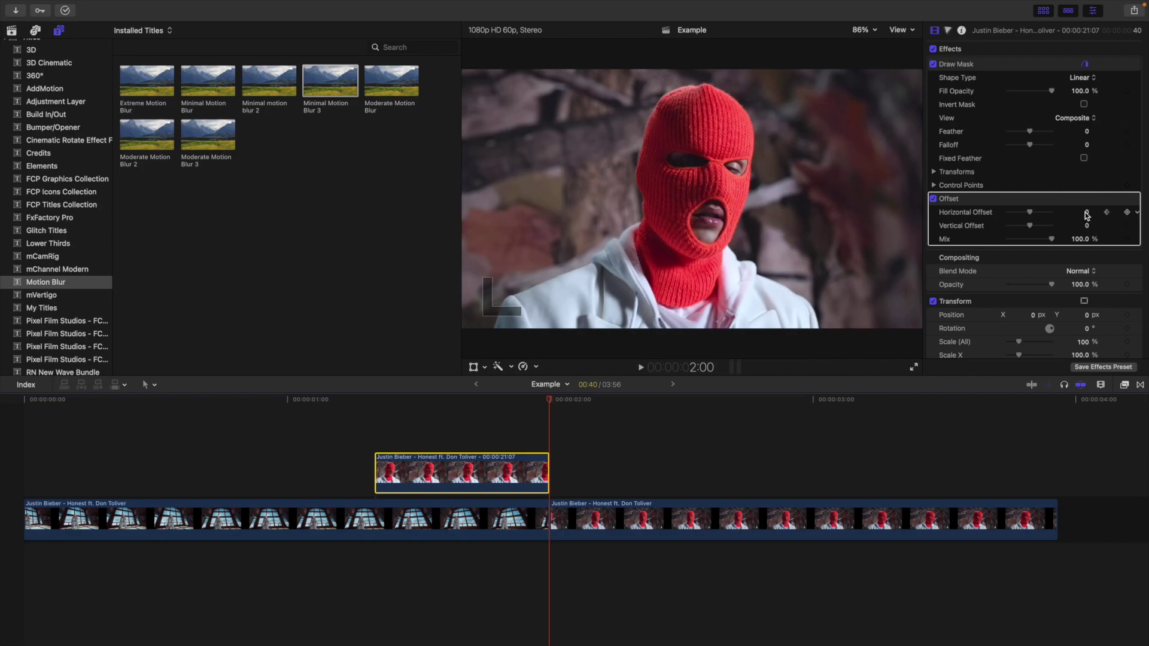
left_click(1086, 213)
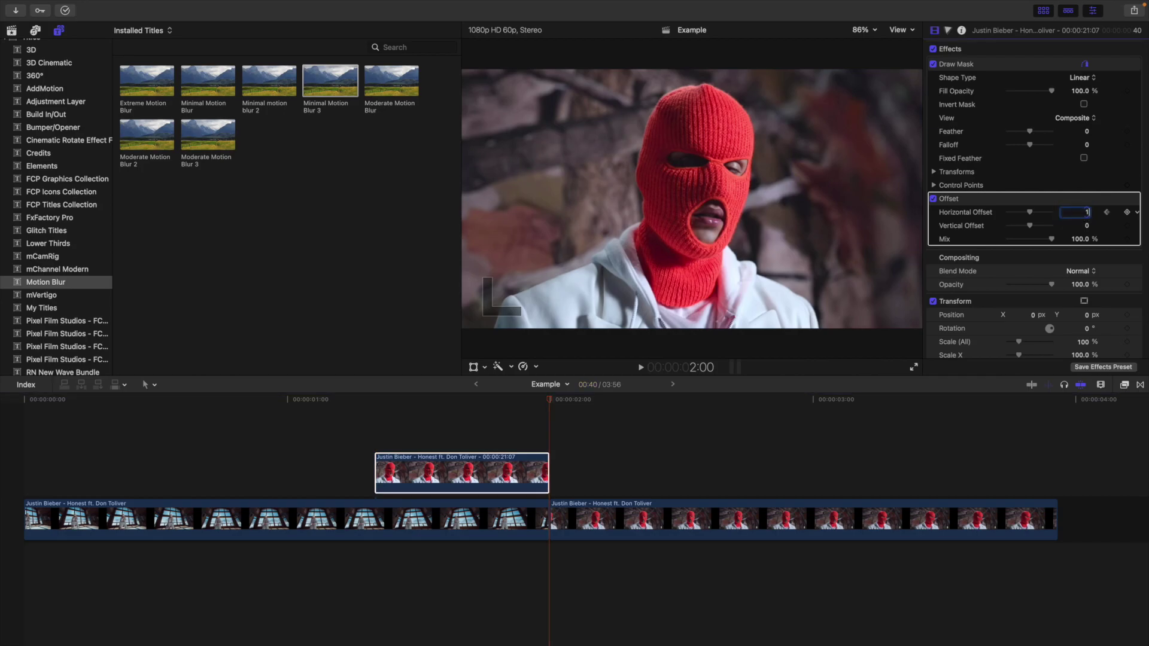
key("Return")
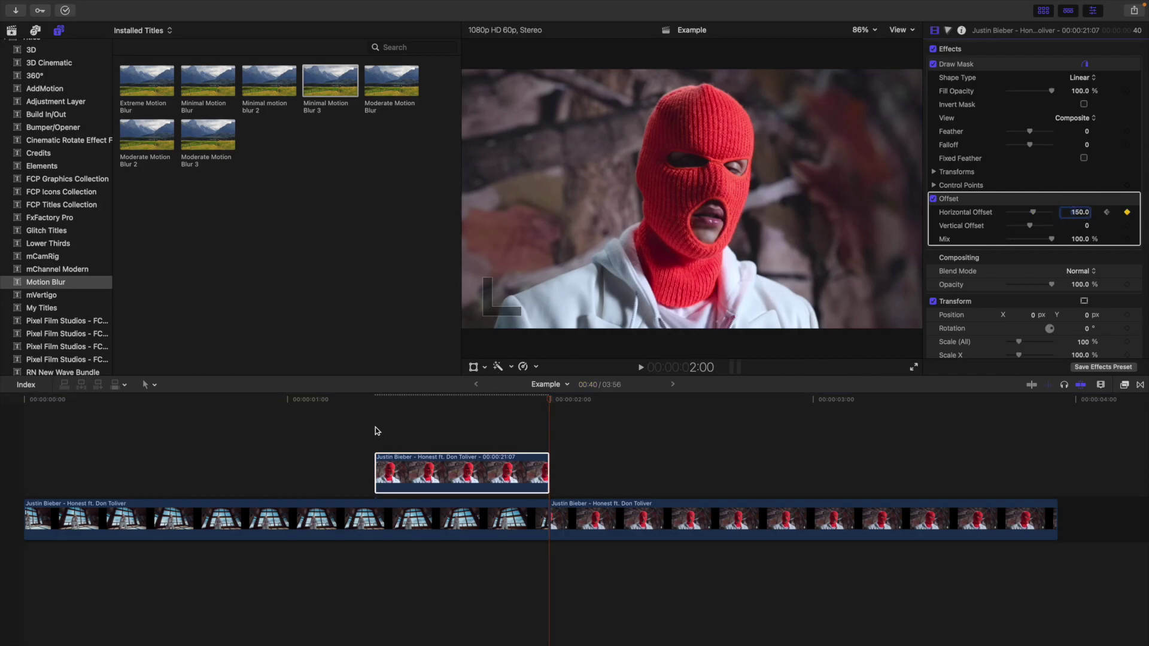
left_click(375, 428)
key("space")
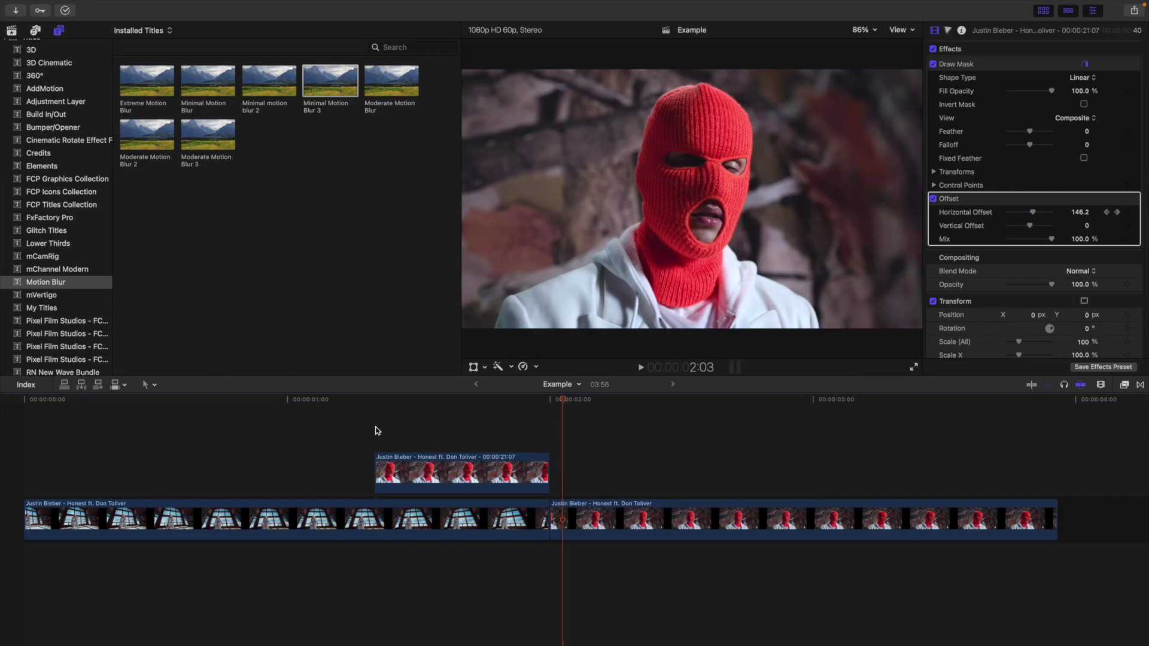
Step: Set the Horizontal Offset at the freeze frame's end to -300
left_click(550, 434)
left_click(521, 469)
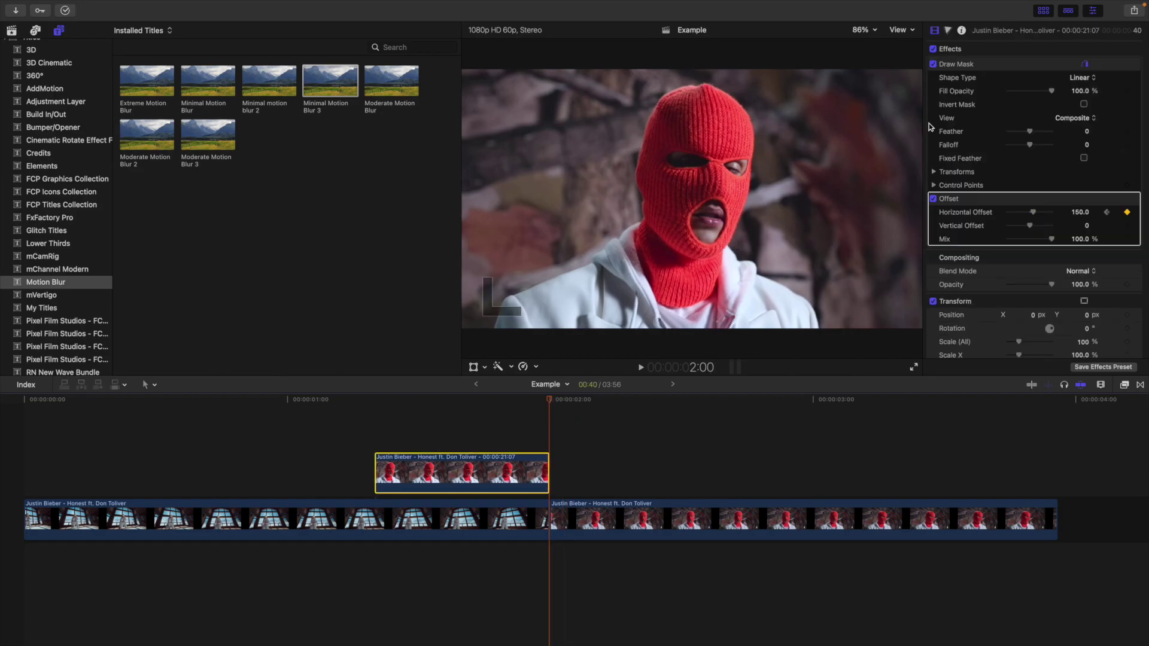
left_click(1080, 212)
type("-300")
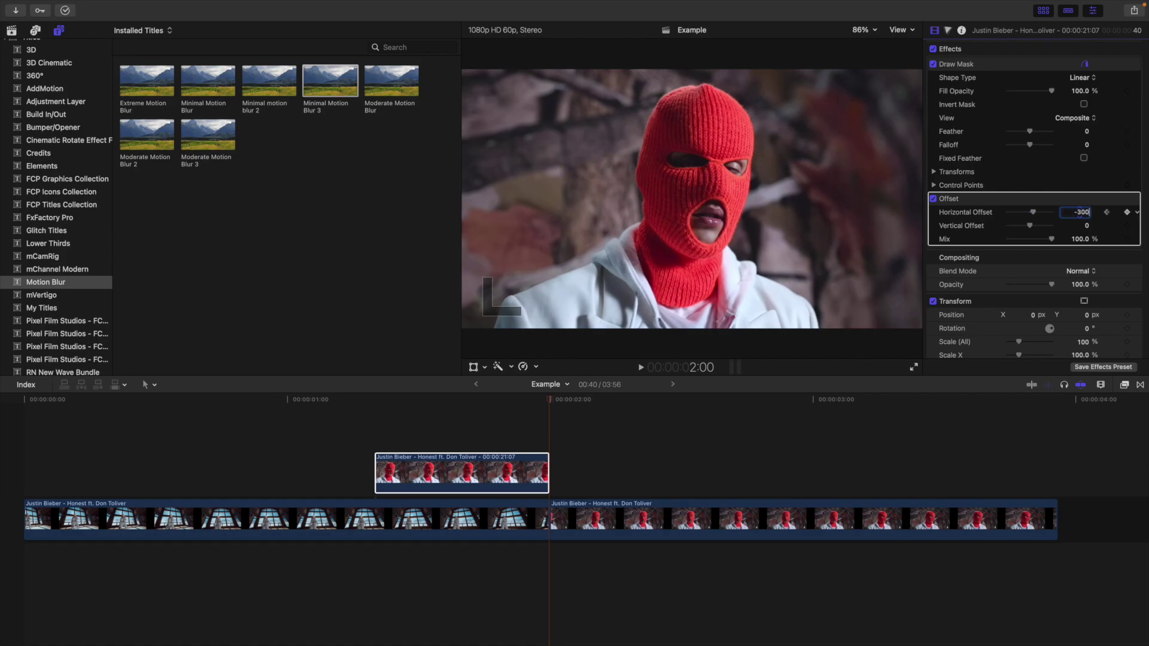
key("Return")
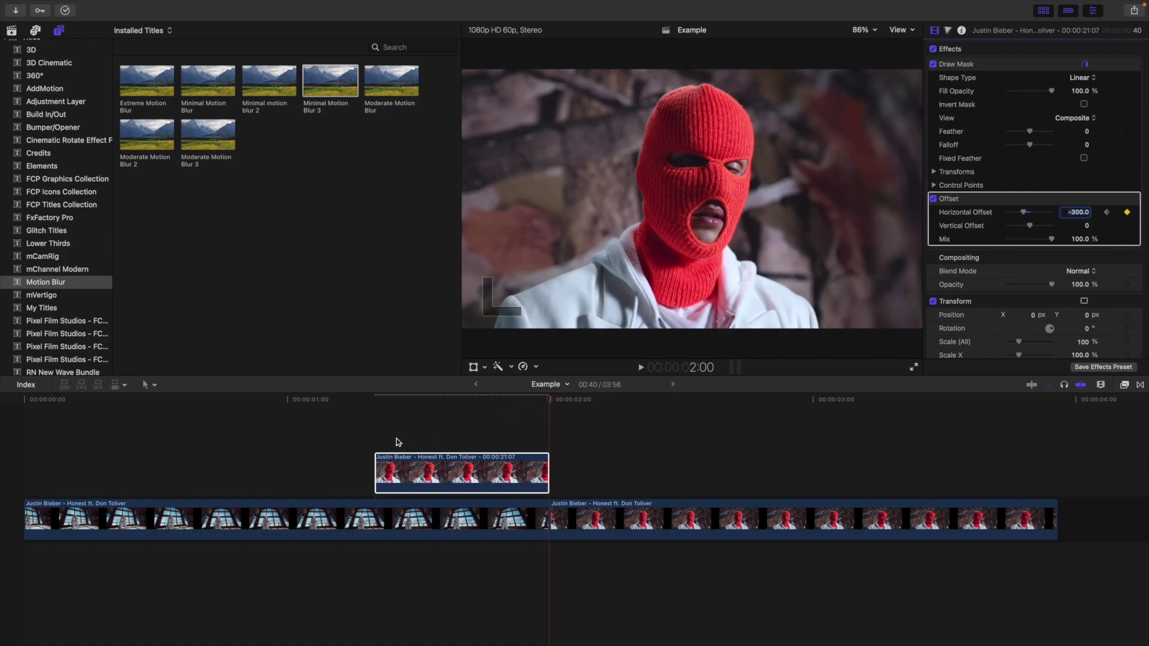
Step: Preview the cut-out's offset movement from the freeze frame's start, and replay it from the start of the timeline
left_click(376, 437)
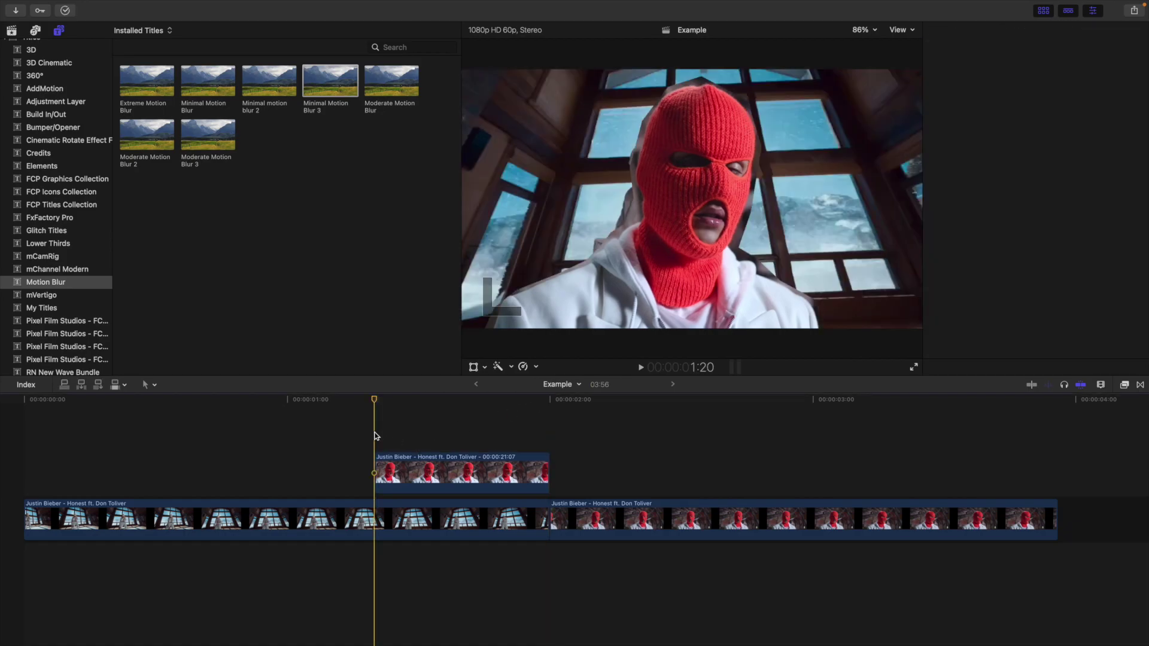
key("space")
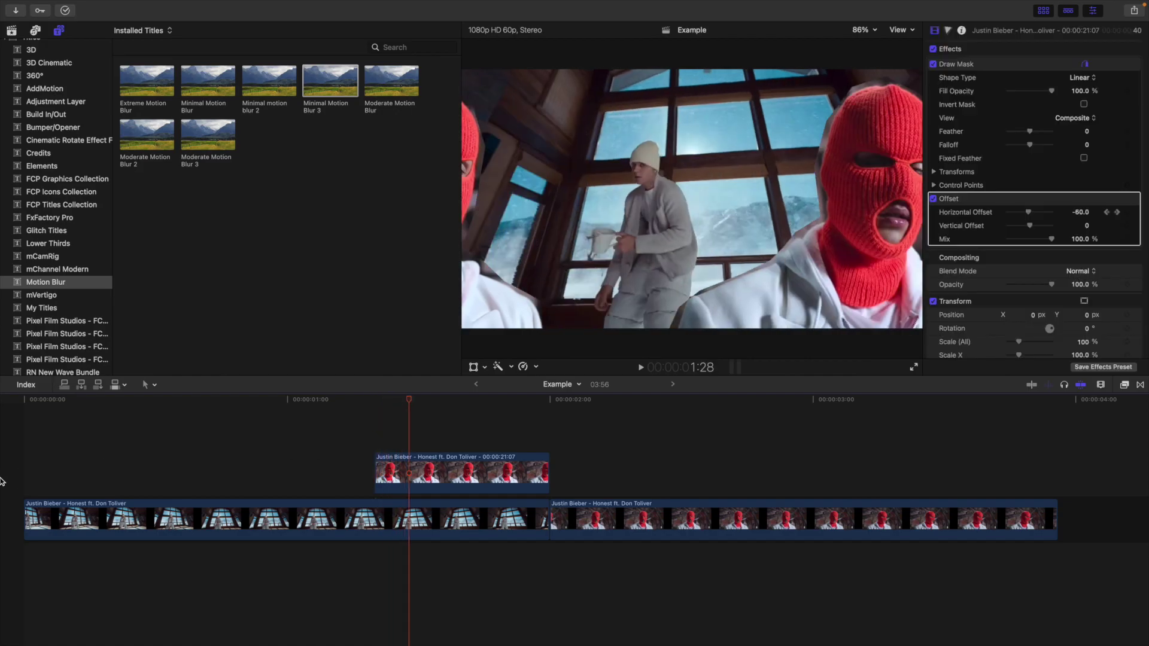
left_click(5, 476)
key("space")
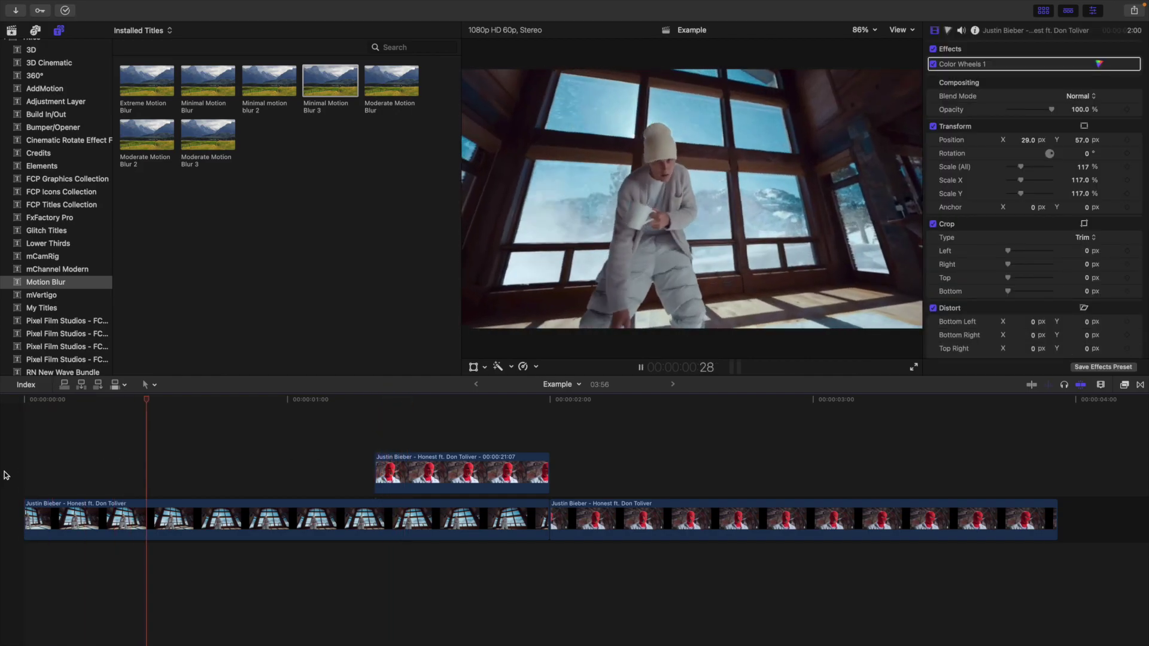
left_click(5, 475)
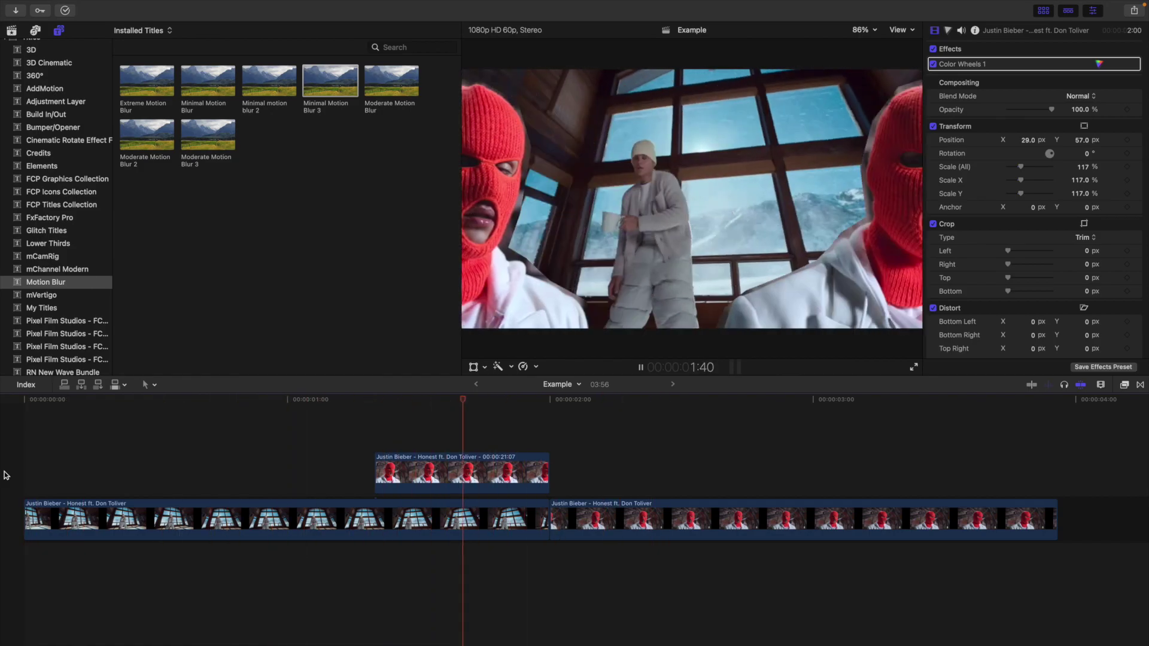
left_click(5, 476)
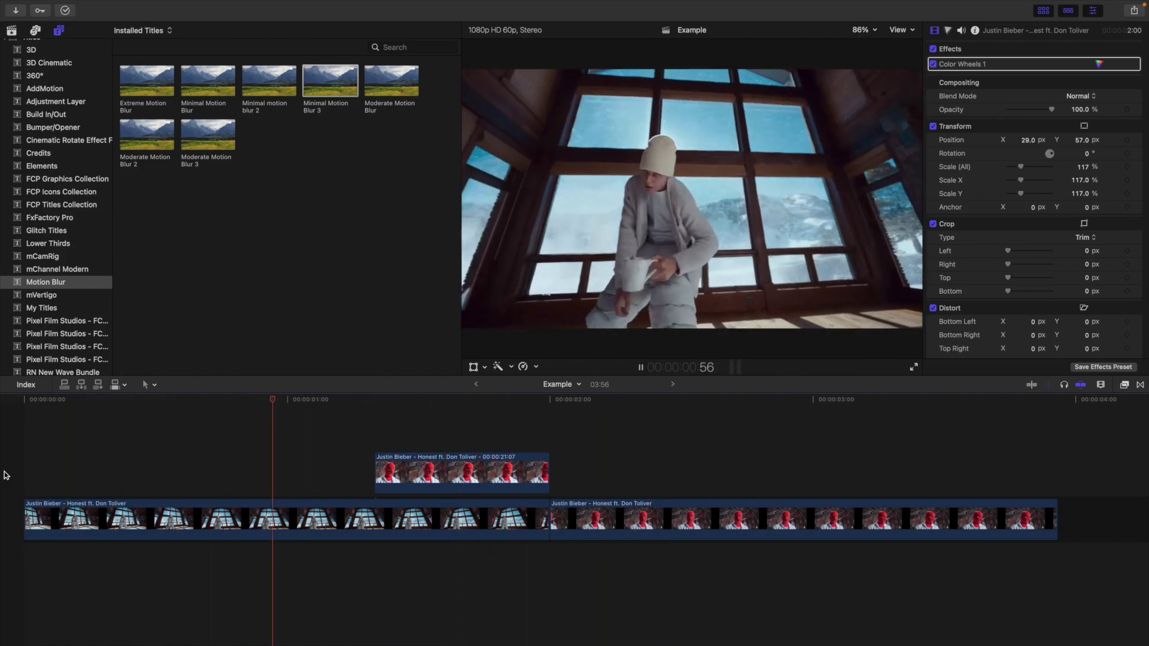
Step: Set the Horizontal Offset at the freeze frame's end to 300
left_click(549, 444)
left_click(505, 470)
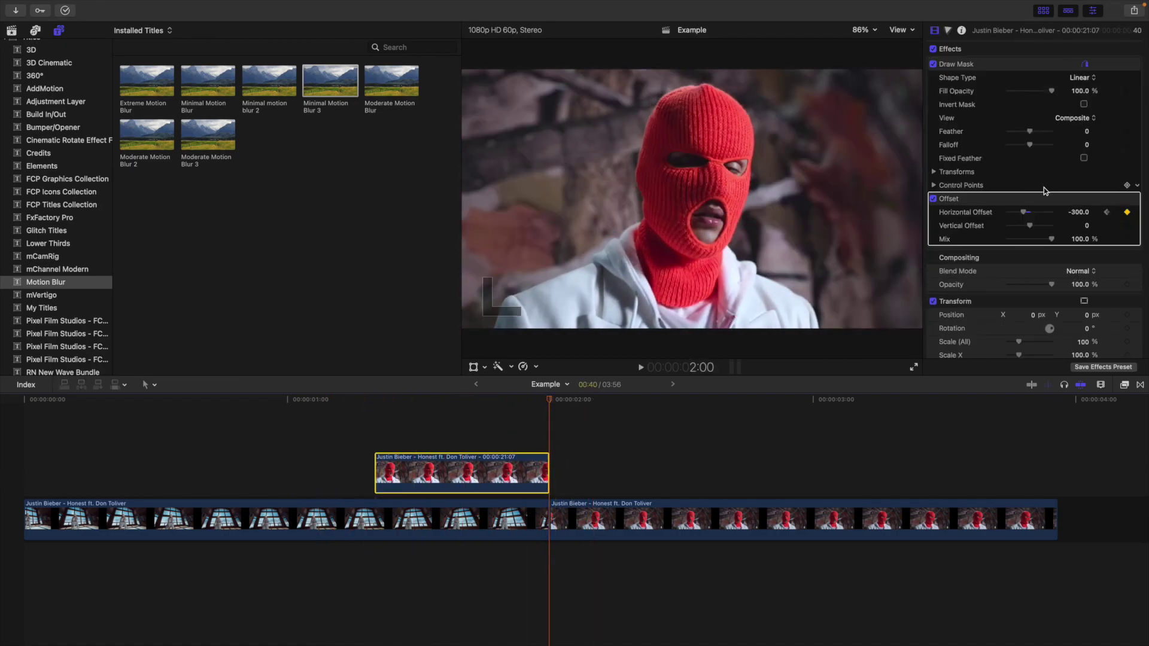
left_click(1078, 212)
left_click(1078, 212)
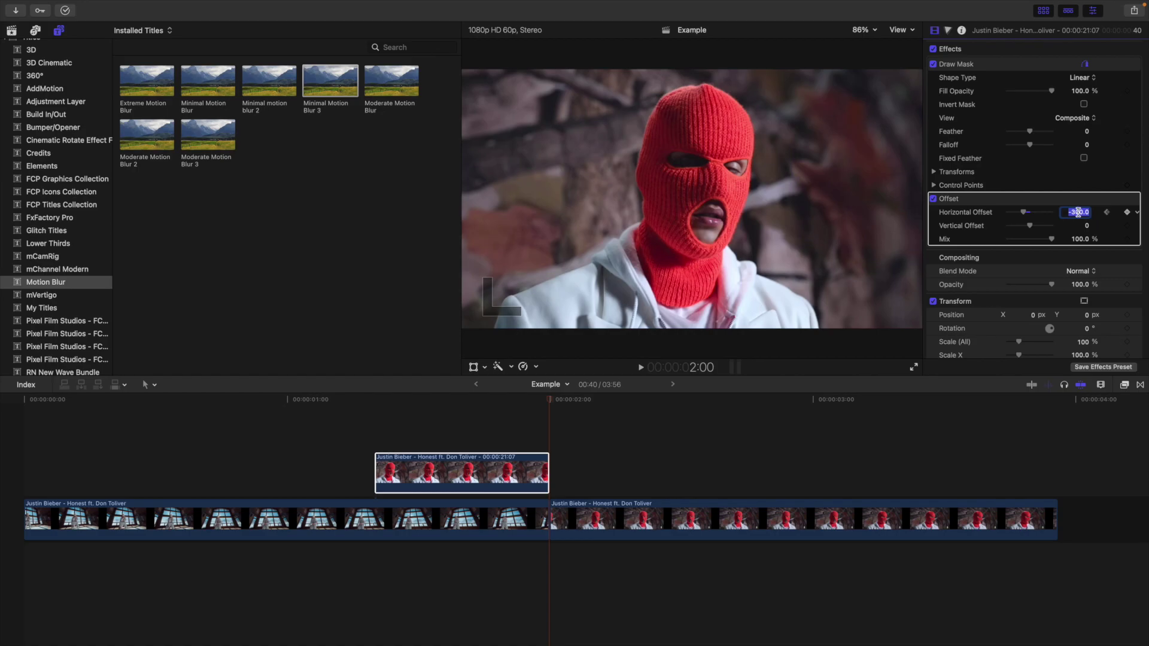
type("300")
key("Return")
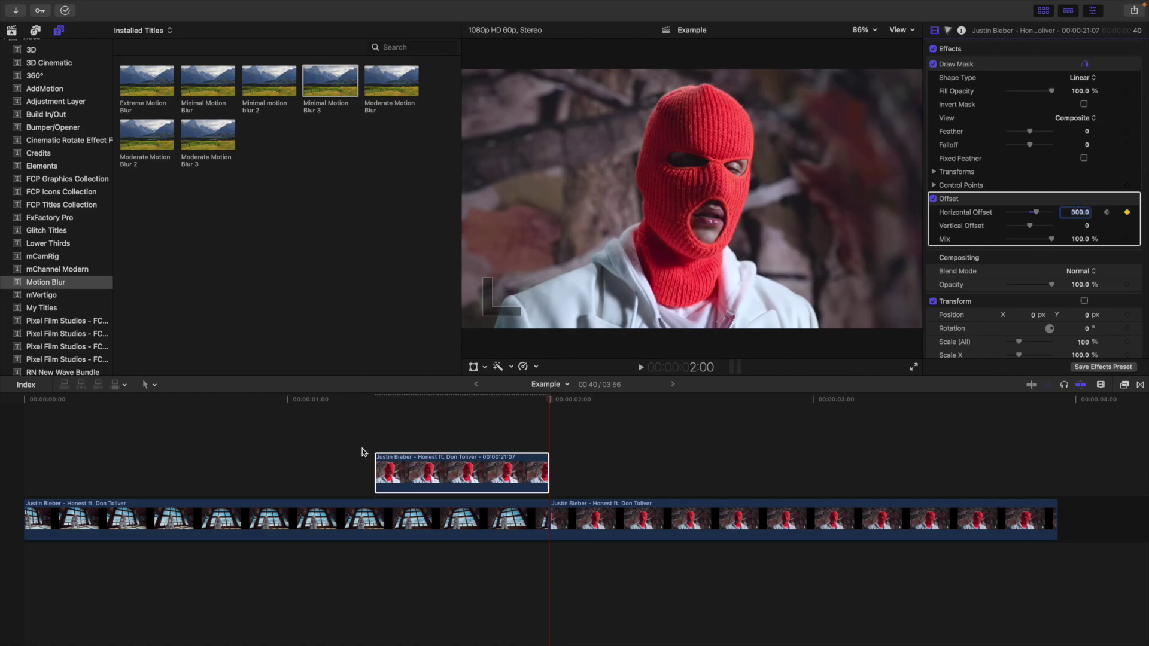
Step: Check the cut-out's reversed offset direction from the freeze frame's start, and repeatedly play the sequence from its beginning
left_click(376, 442)
left_click(376, 442)
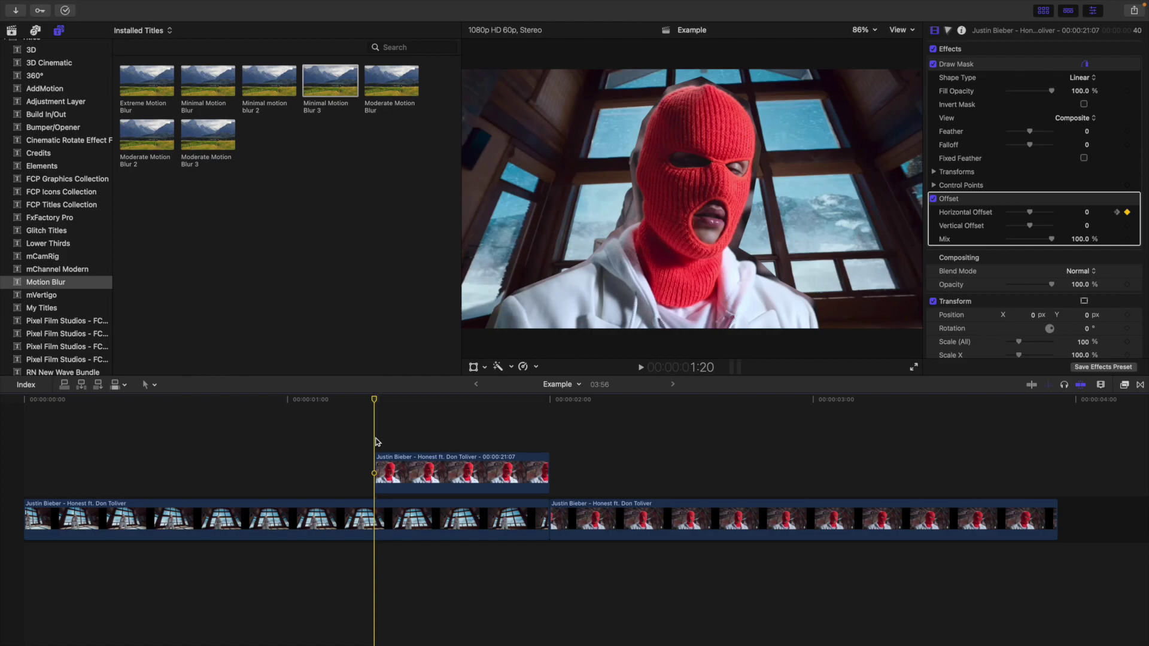
key("space")
key("Home")
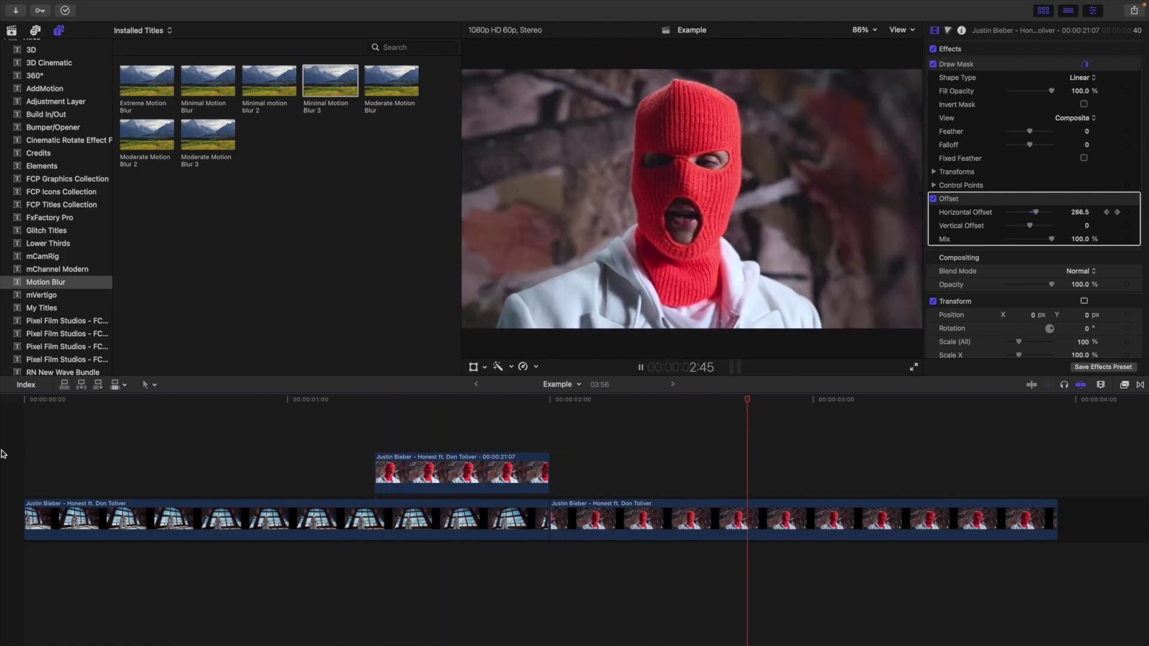
key("space")
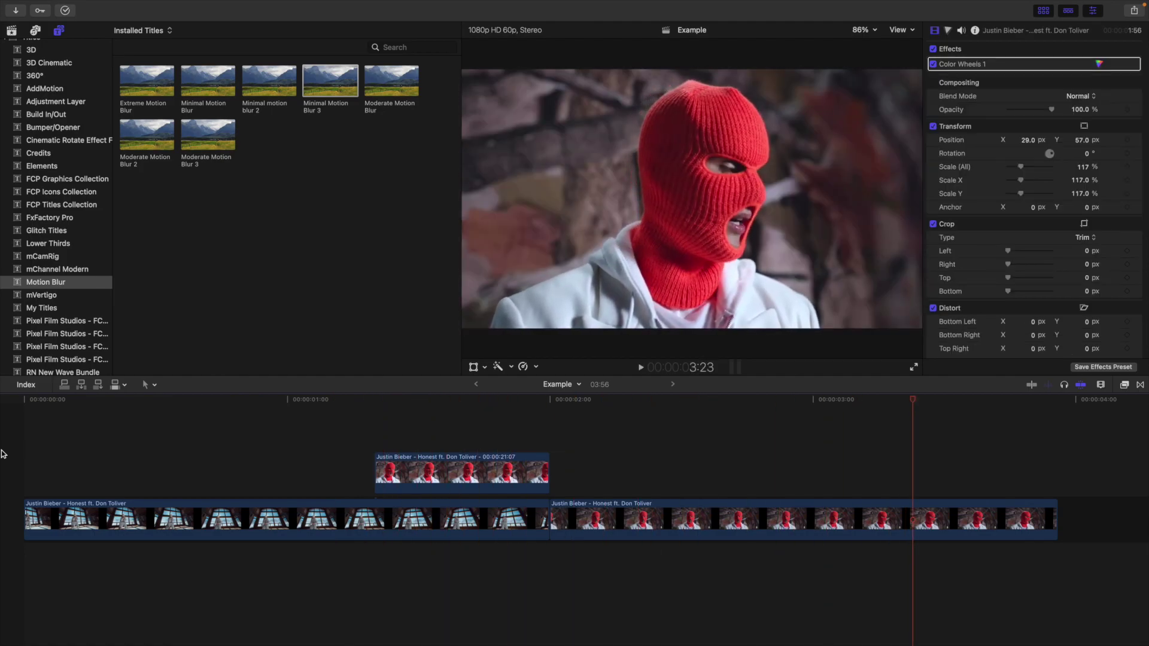
key("Home")
key("space")
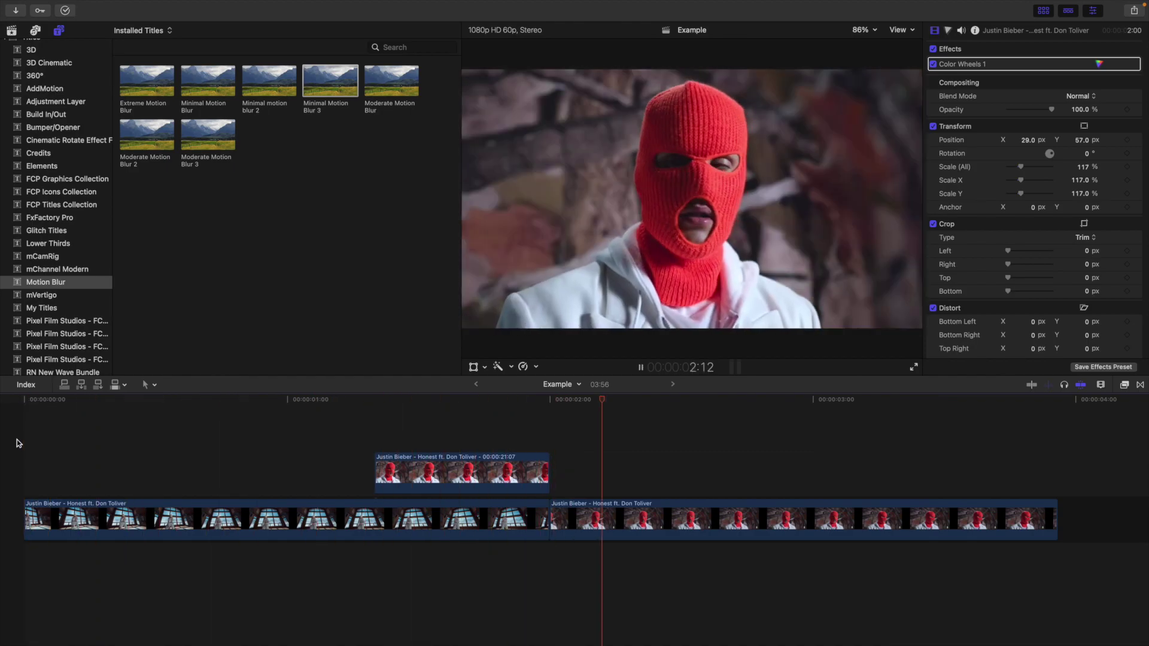
key("Home")
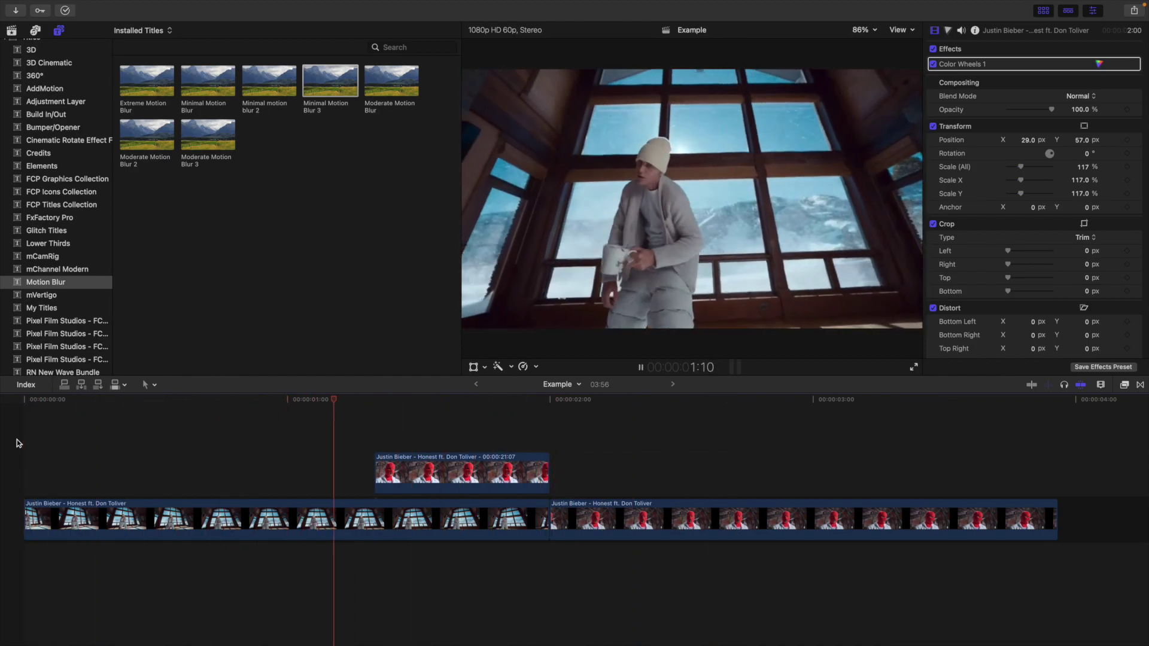
key("Home")
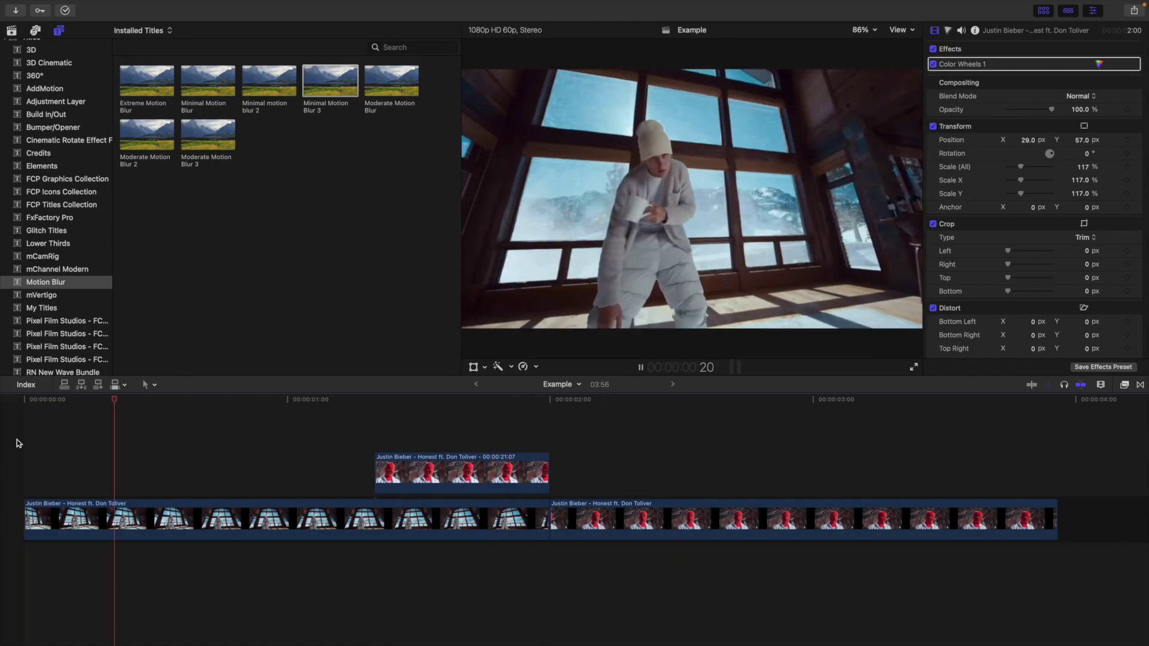